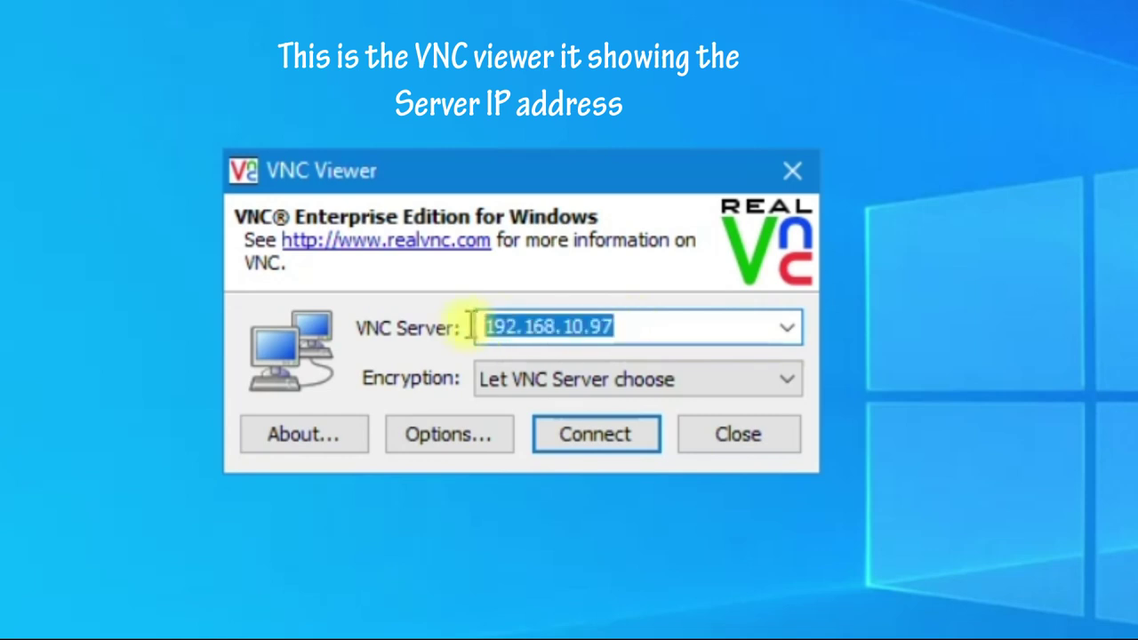
Connect to the VNC server at 192.168.10.97, leaving encryption to the server, and authenticate with the VNC password
click(602, 436)
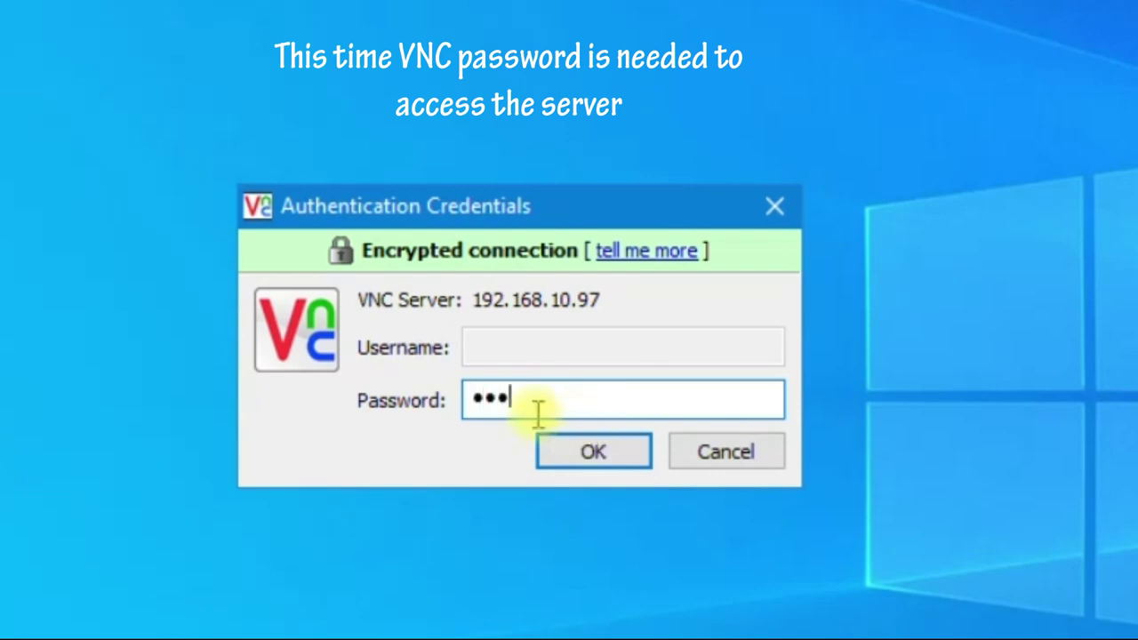
click(587, 454)
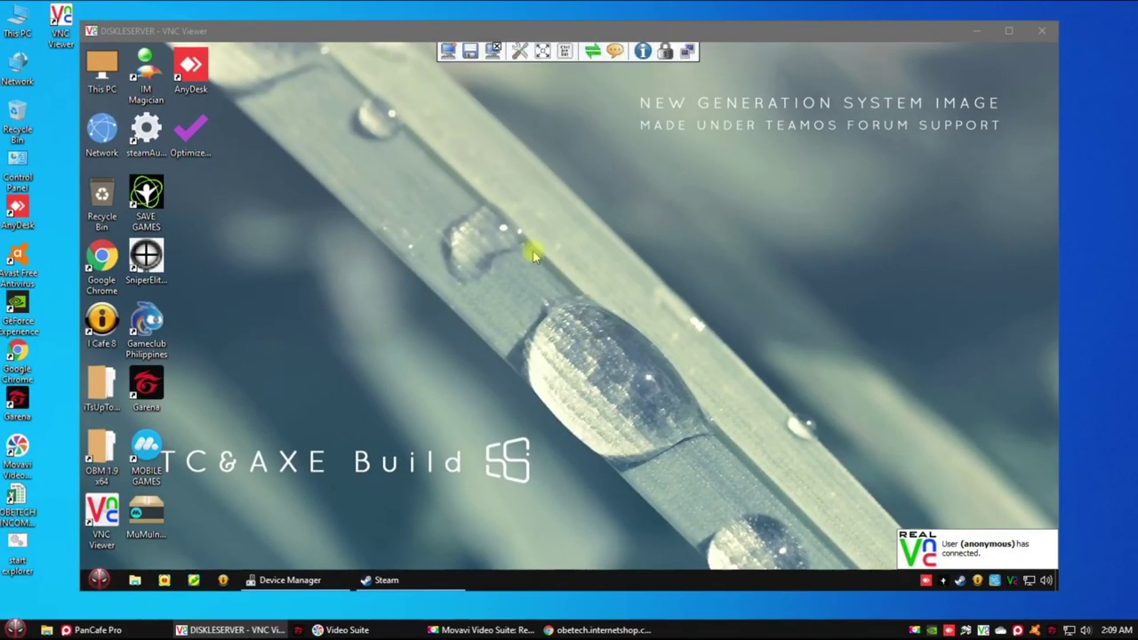
right_click(520, 254)
click(551, 239)
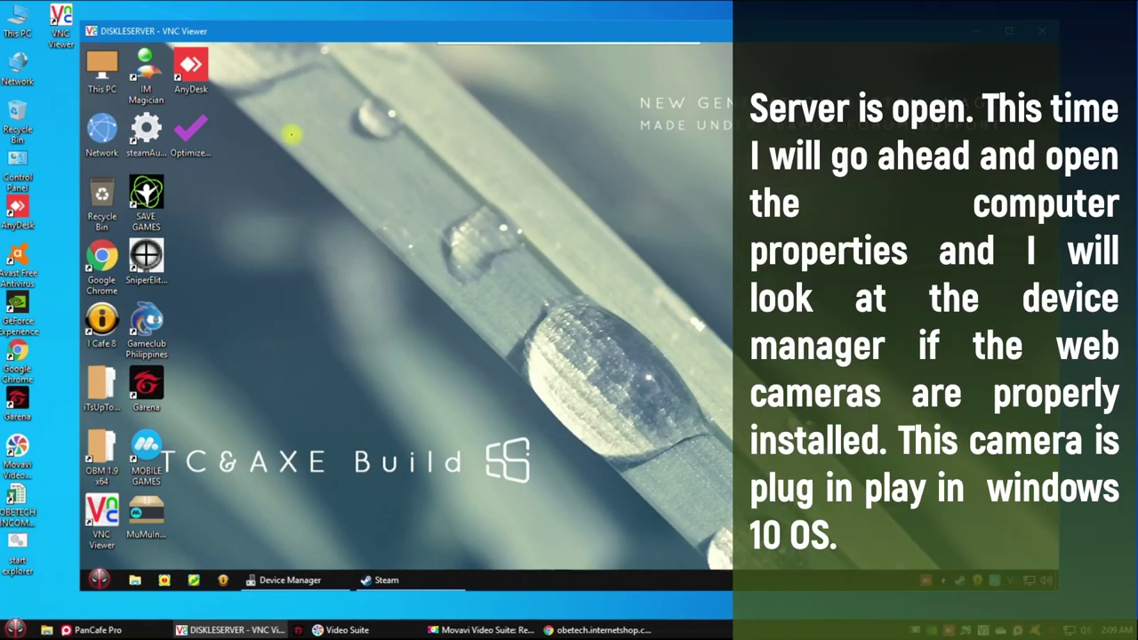
right_click(343, 134)
click(382, 237)
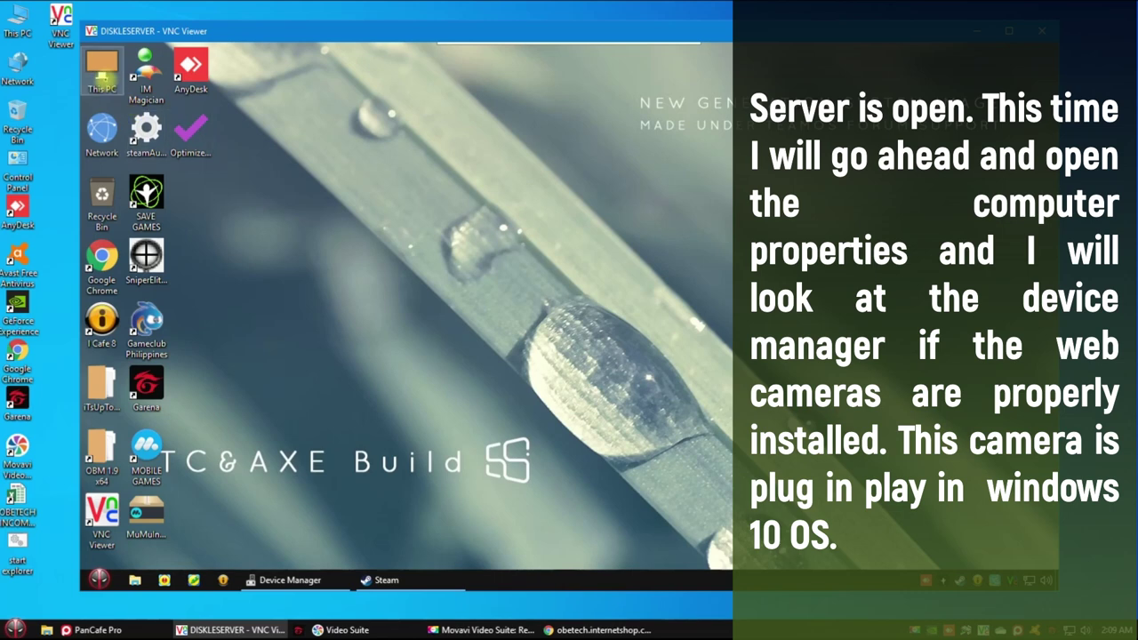
Open the server's system properties from This PC and launch Device Manager from there
right_click(103, 80)
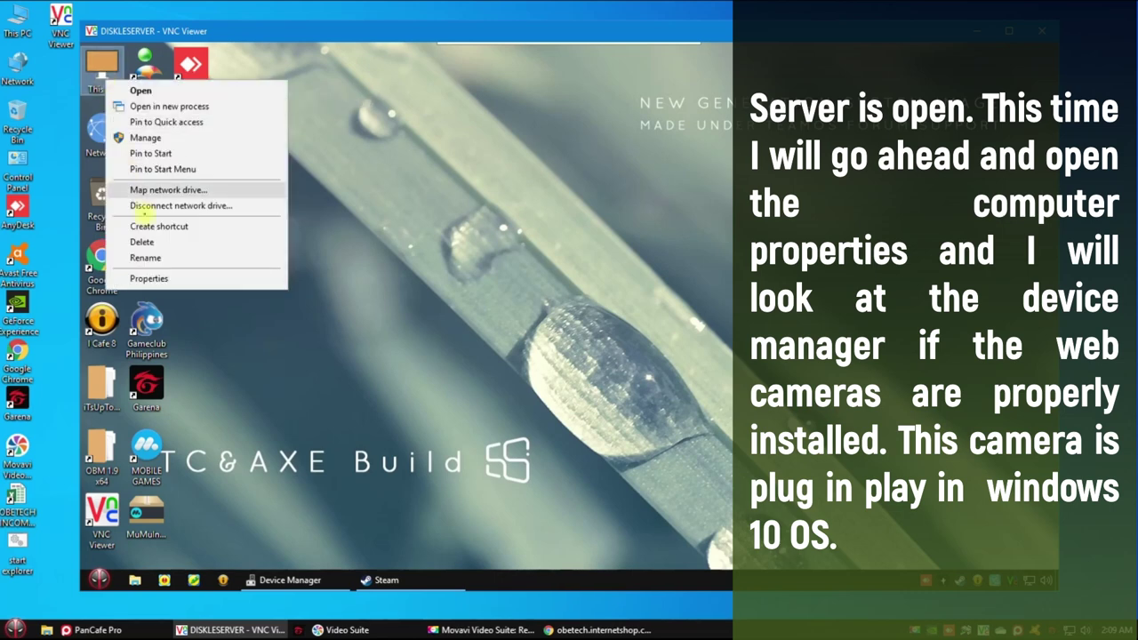
click(149, 279)
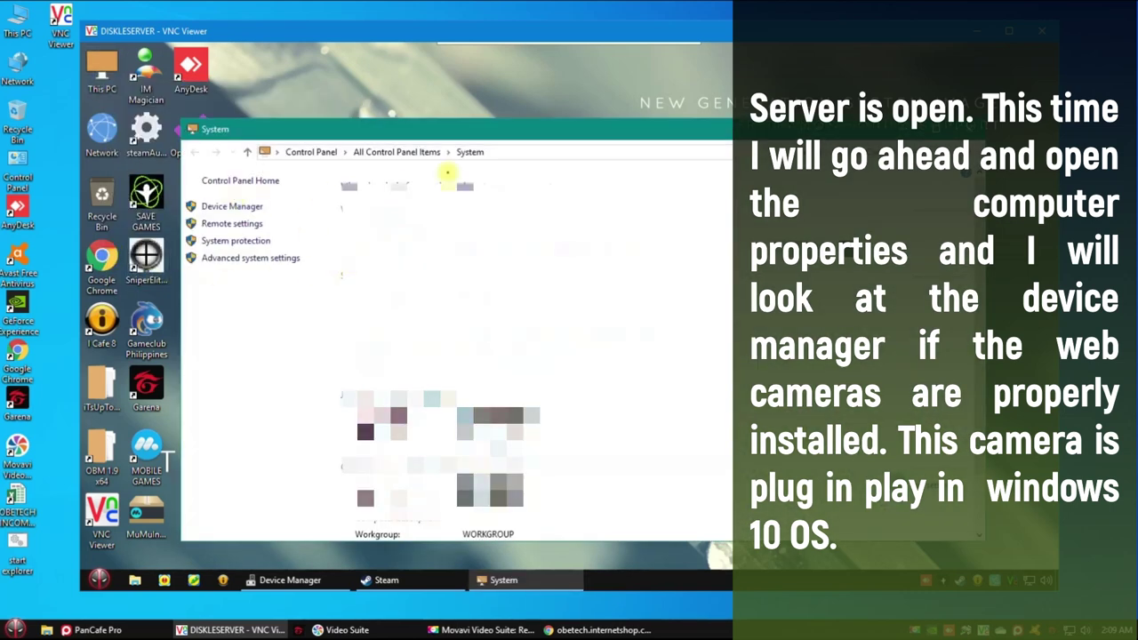
drag(447, 135, 452, 115)
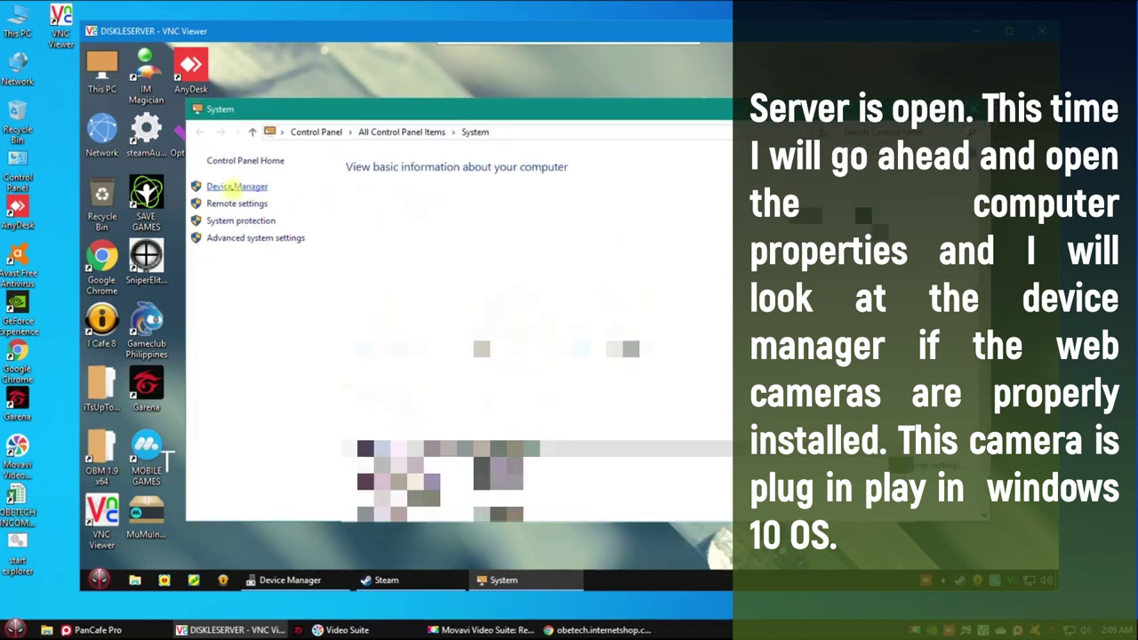
click(235, 187)
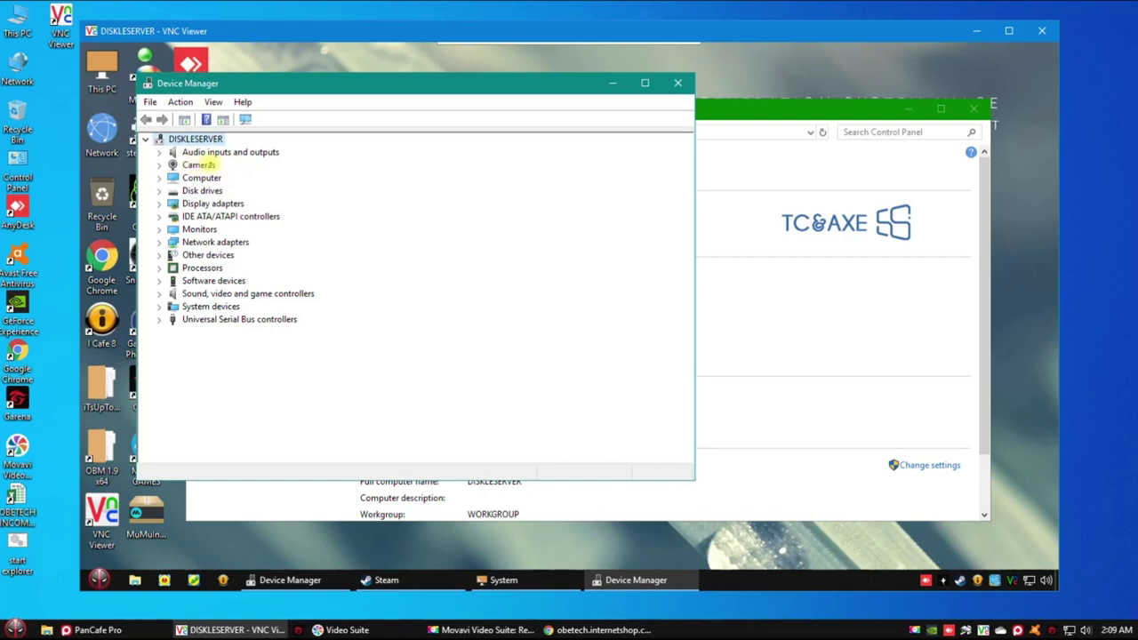
Expand the Cameras category in Device Manager, check each listed webcam, and close the System window
click(159, 165)
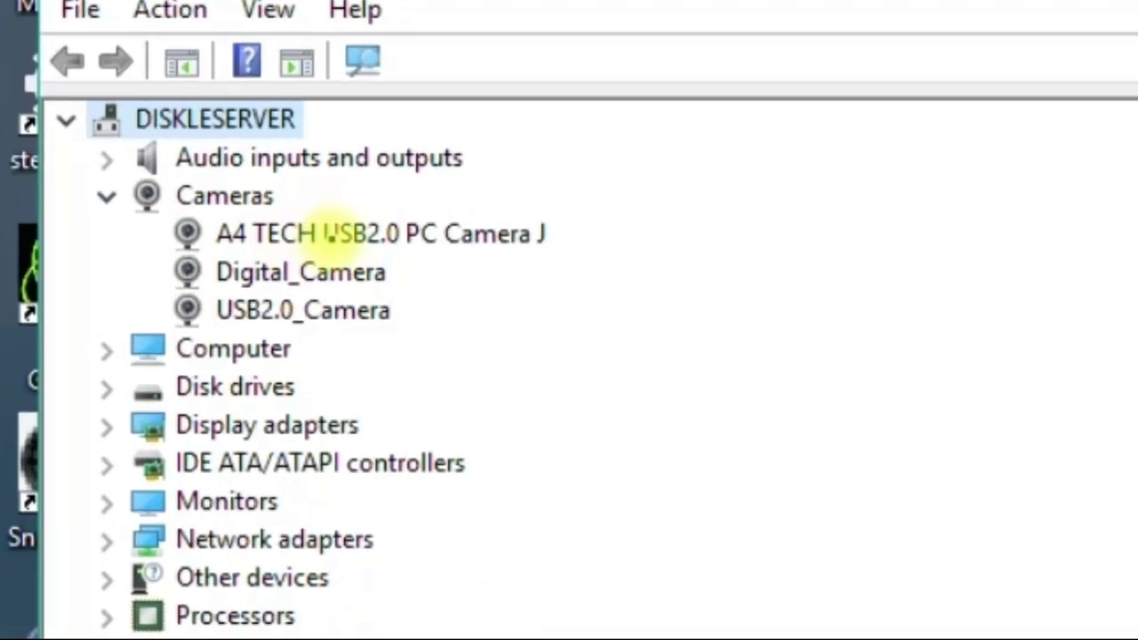
click(235, 178)
click(358, 292)
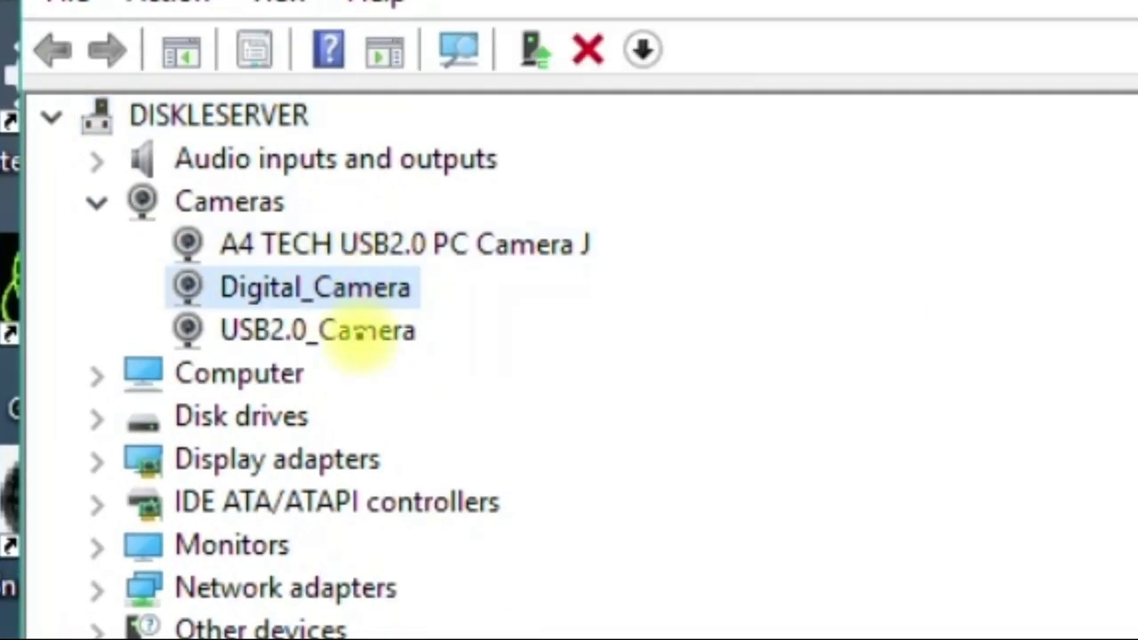
click(366, 336)
click(322, 293)
click(330, 329)
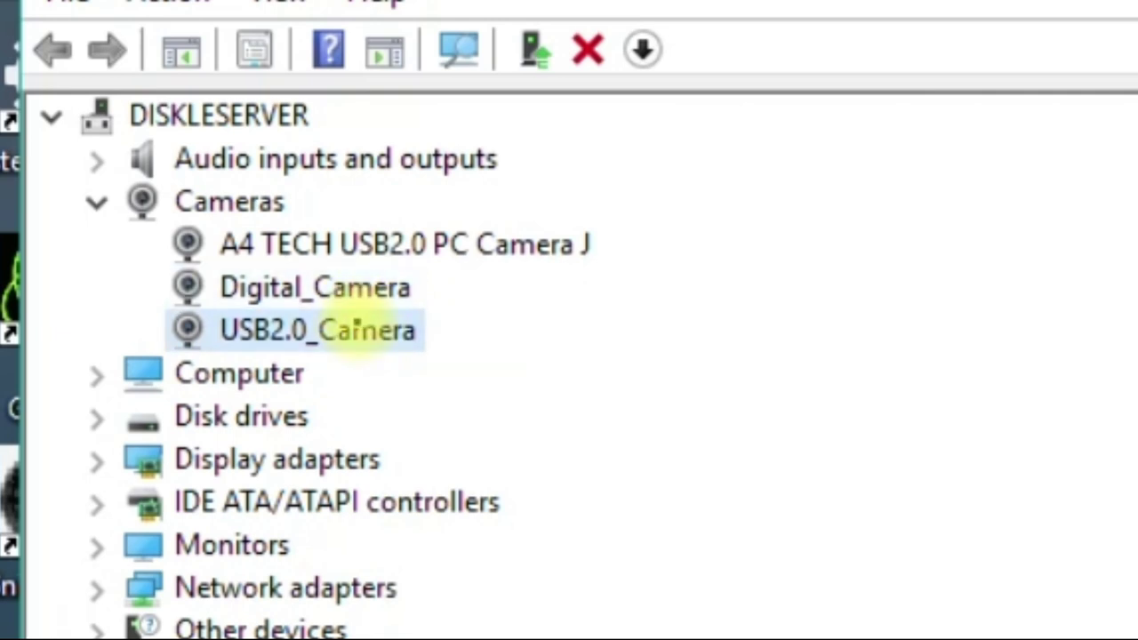
click(323, 294)
click(354, 245)
click(348, 287)
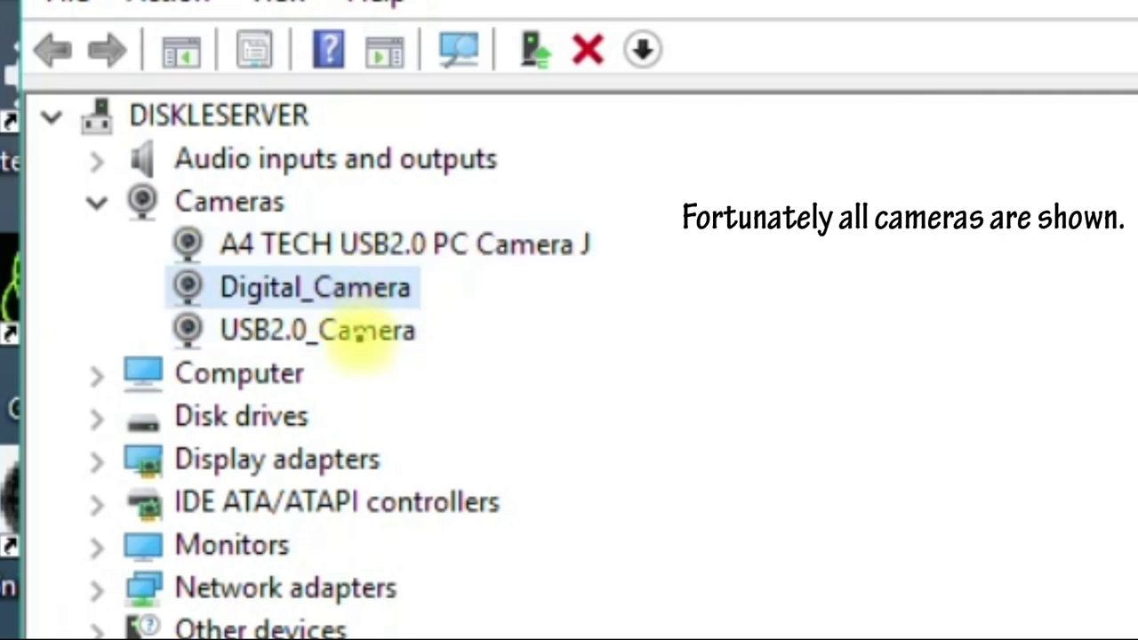
click(356, 330)
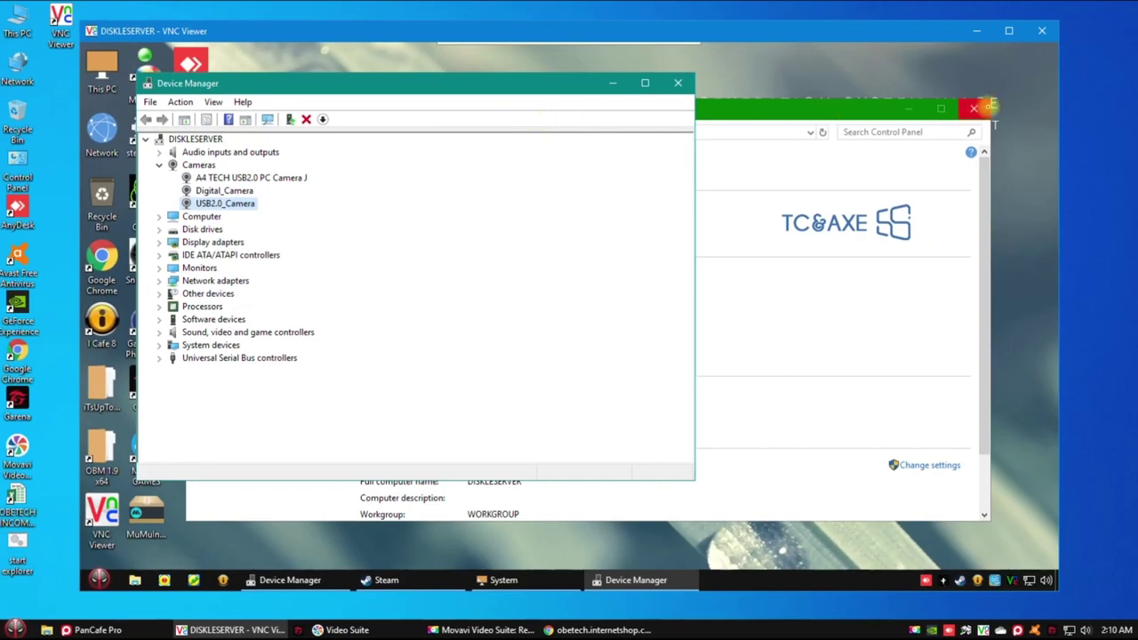
click(977, 107)
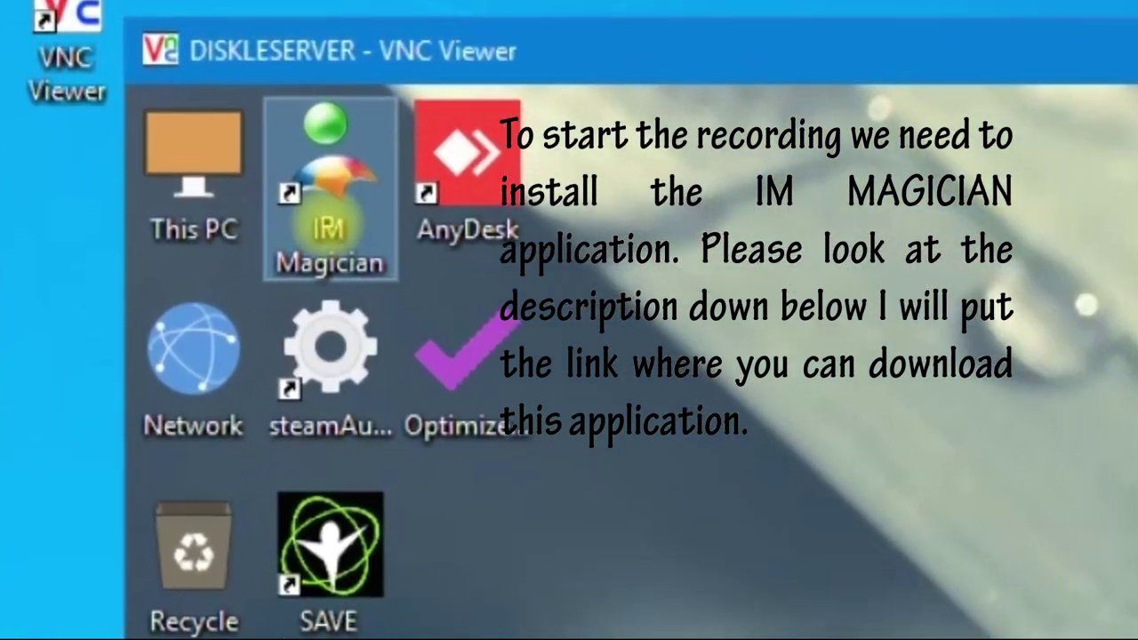
Launch IM Magician on the server and move its window to the right edge of the remote desktop
right_click(145, 89)
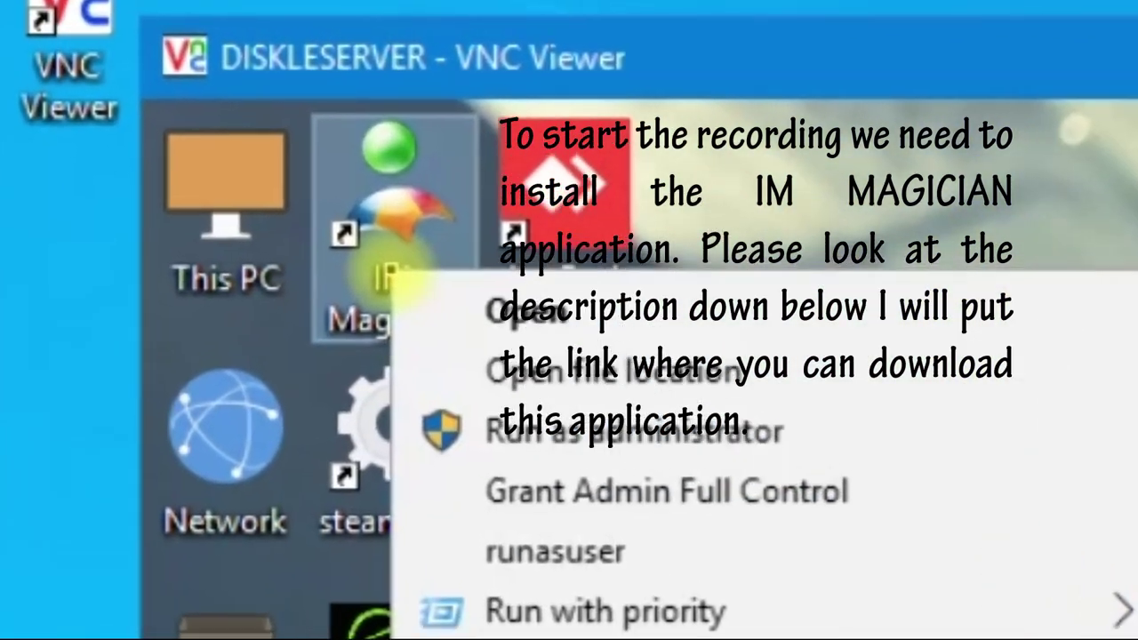
click(387, 267)
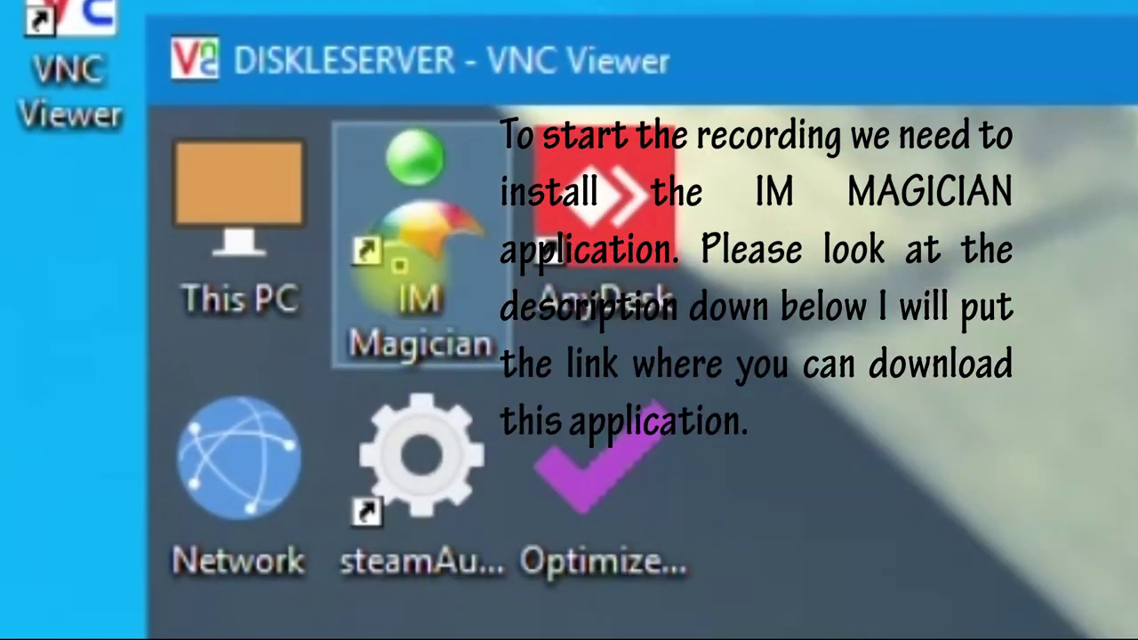
right_click(398, 265)
click(498, 310)
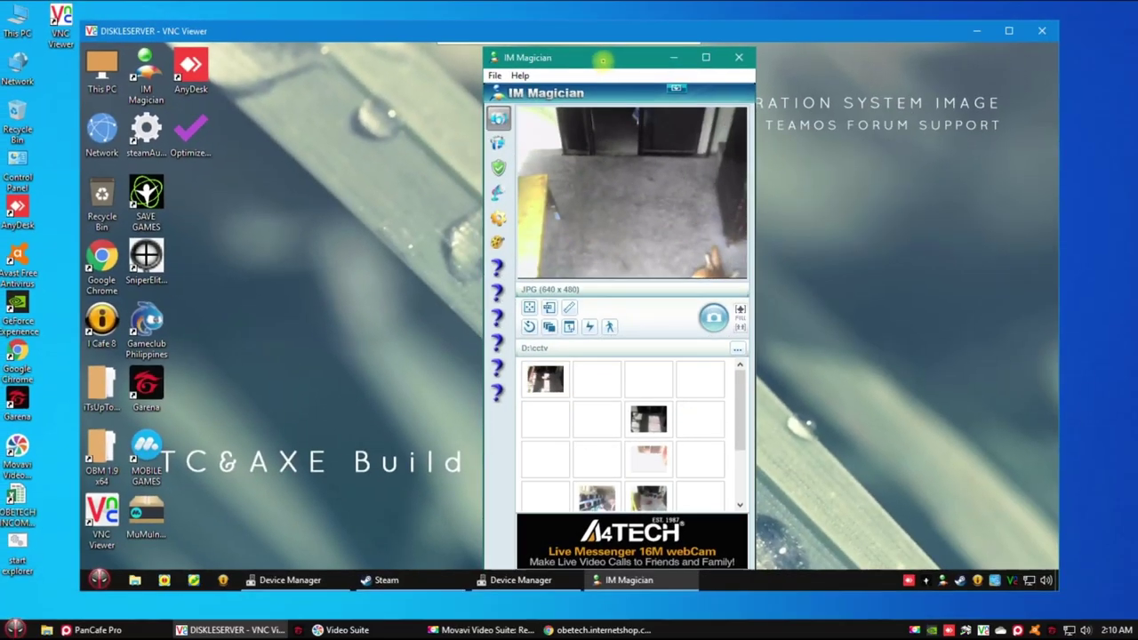
drag(603, 59, 899, 55)
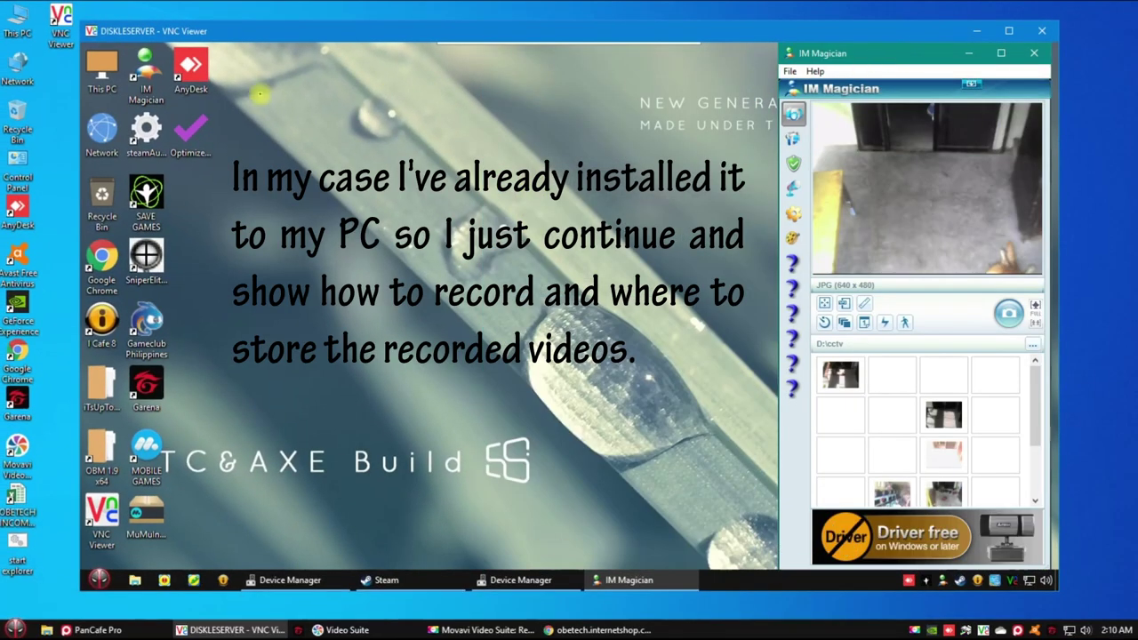
Launch a second IM Magician instance and place its window directly beside the first one
click(148, 75)
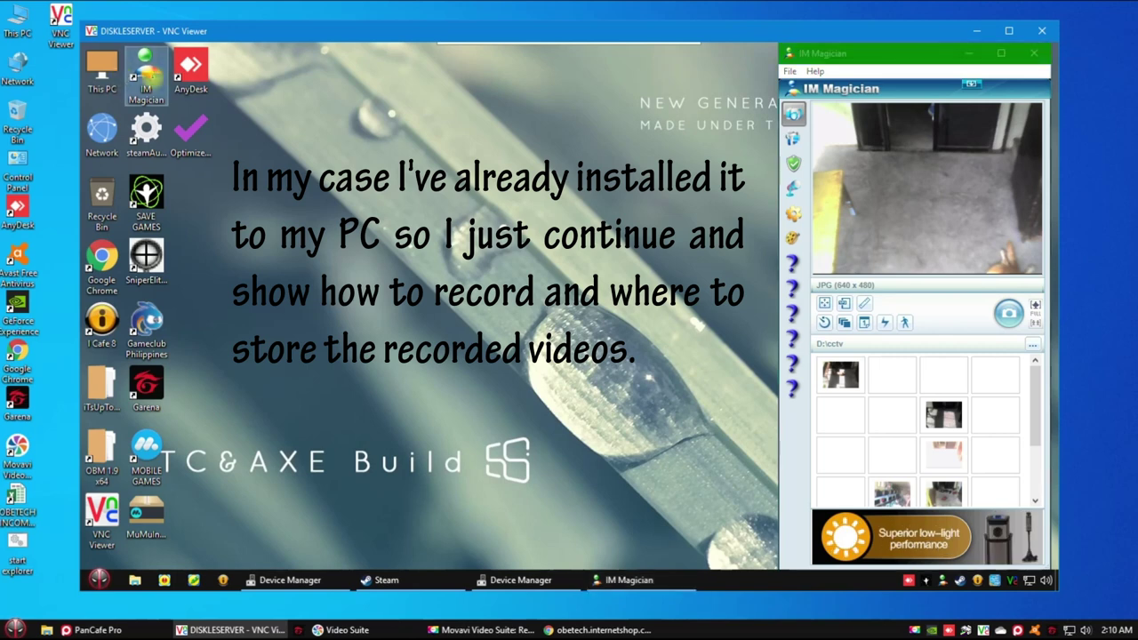
right_click(147, 75)
click(162, 74)
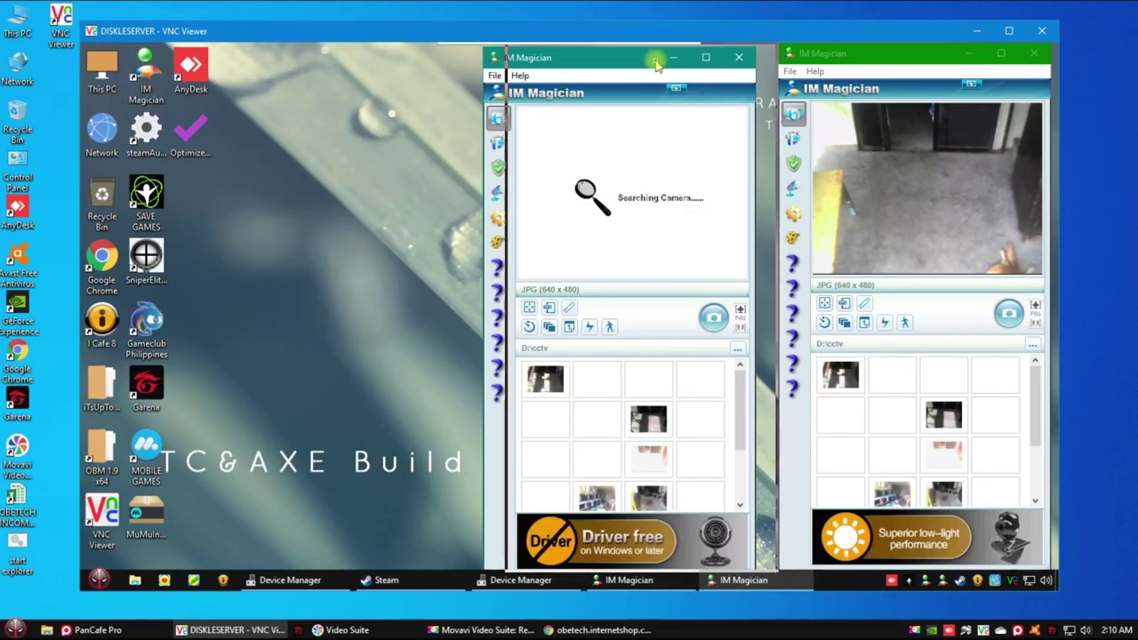
Launch a third IM Magician instance and line its window up on the free side of the second one
right_click(154, 76)
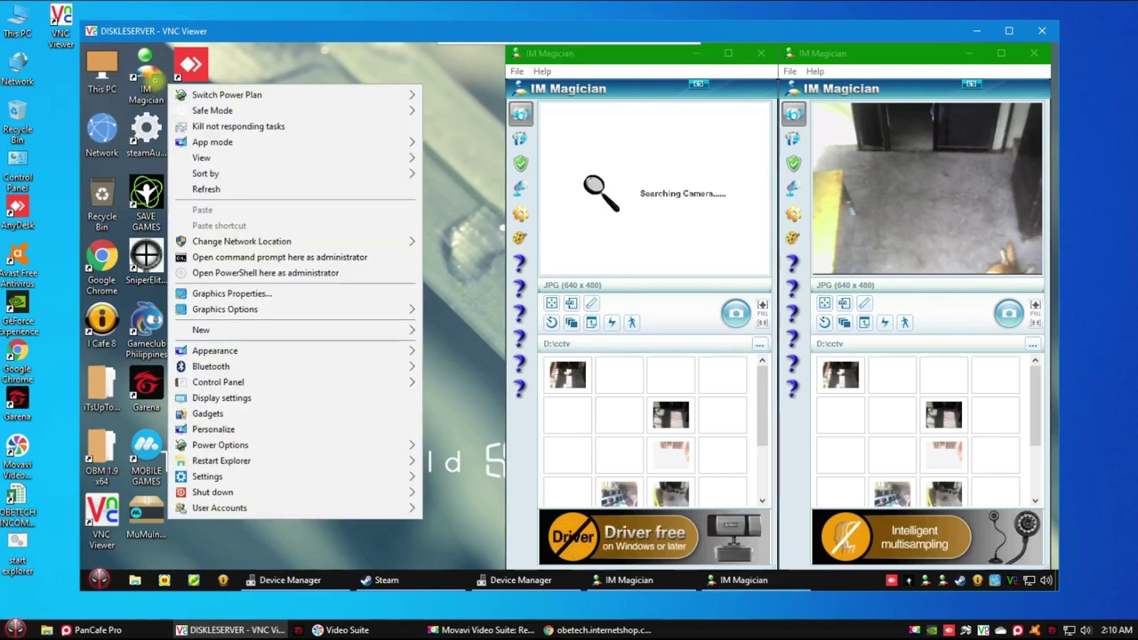
click(188, 89)
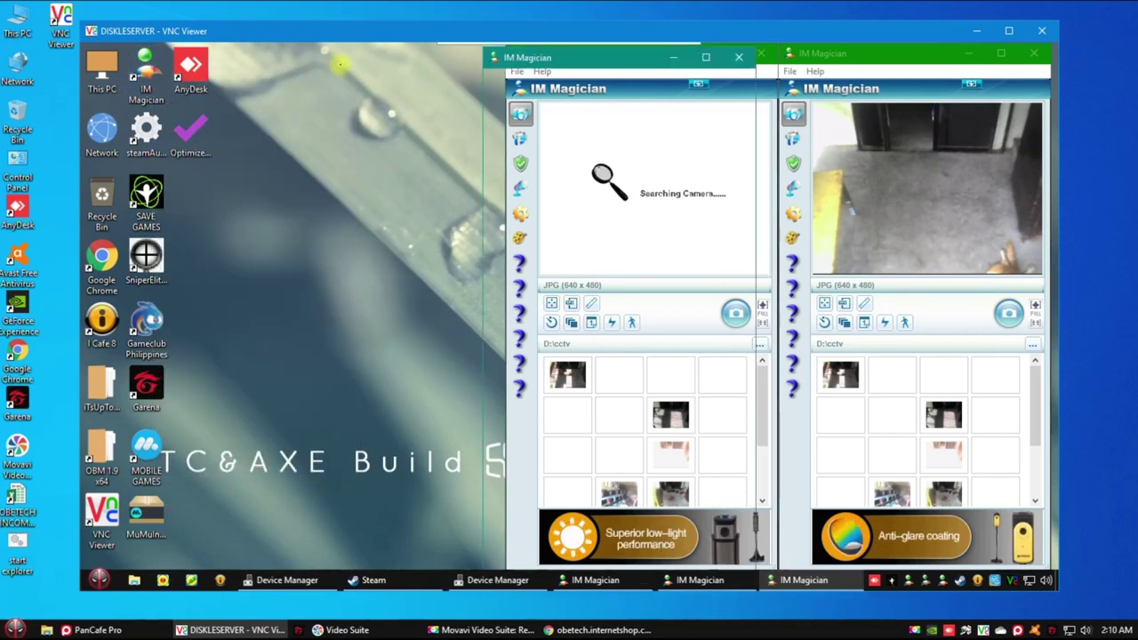
drag(556, 59, 356, 53)
Set the camera source of the middle IM Magician window to USB2.0_Camera
click(903, 157)
click(515, 72)
mouse_move(545, 88)
click(628, 104)
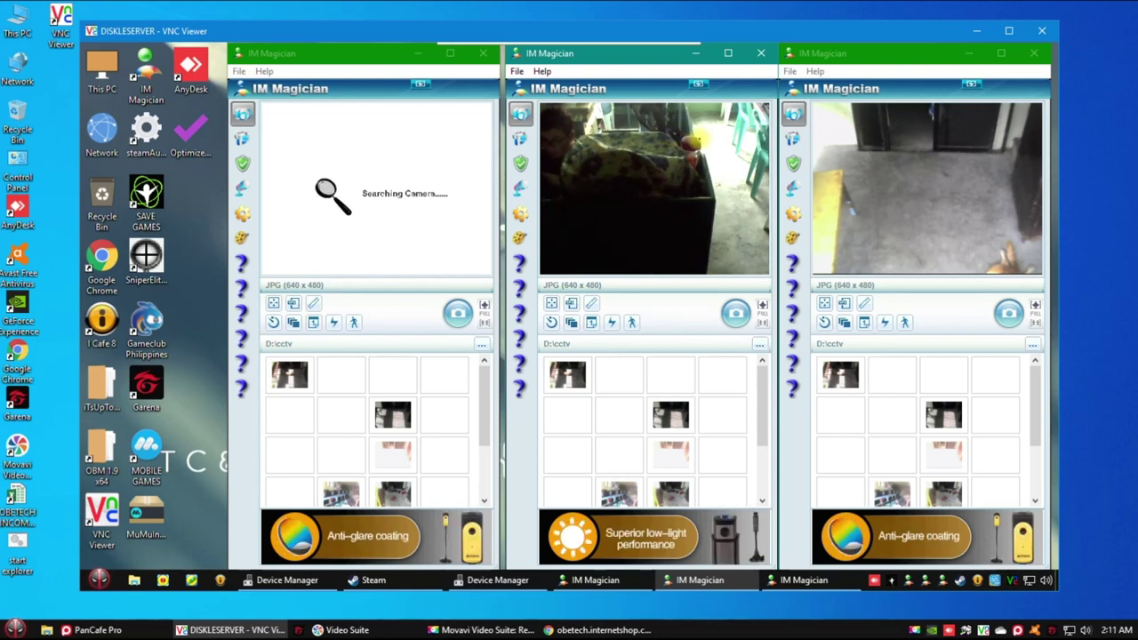
Set the camera source of the third IM Magician window, still searching for a camera, to A4 TECH USB2.0 PC Camera J
click(264, 71)
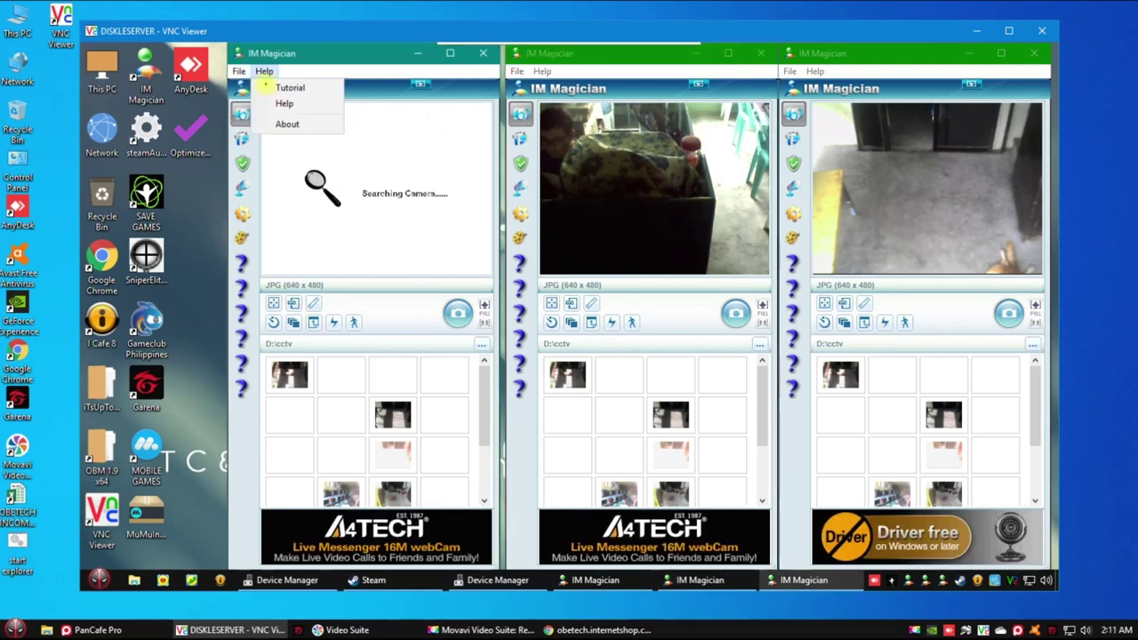
click(239, 72)
mouse_move(267, 87)
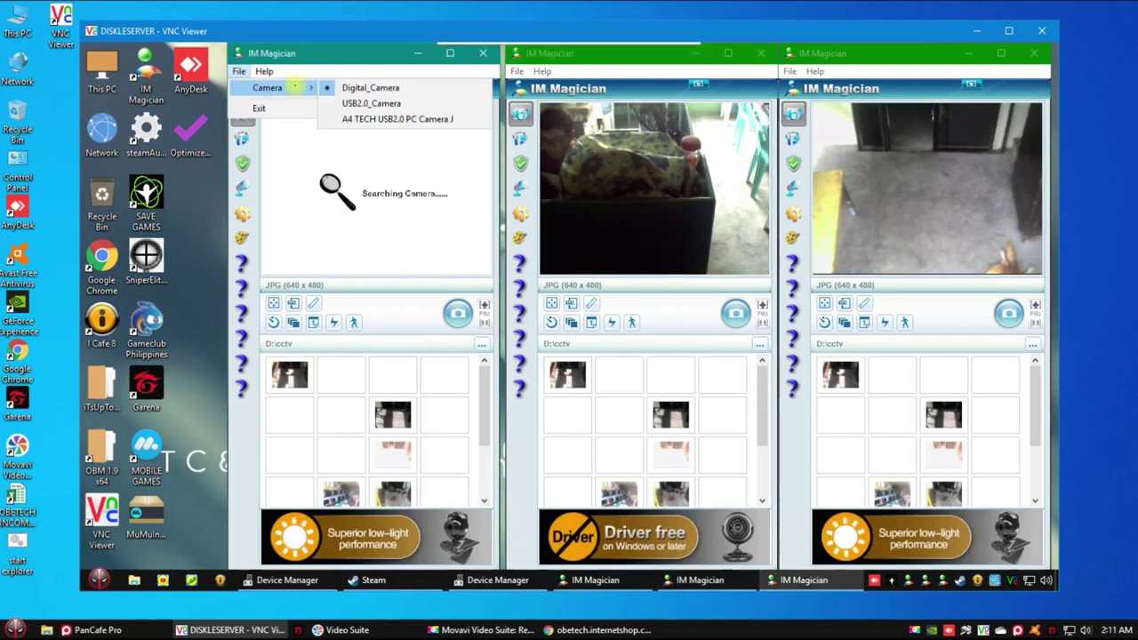
click(381, 120)
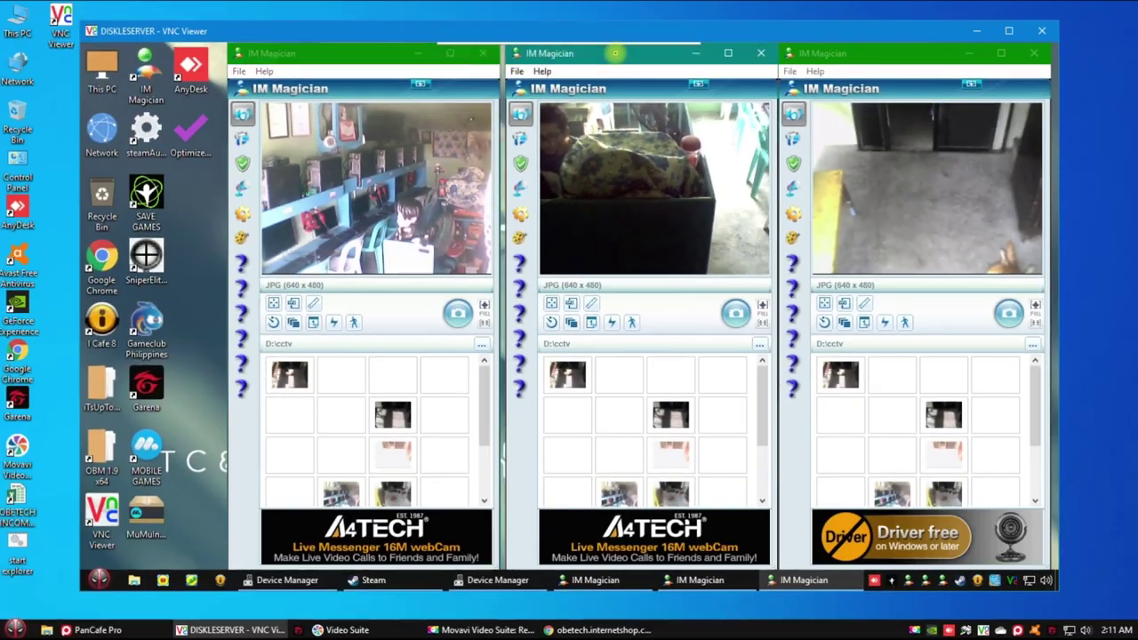
click(663, 58)
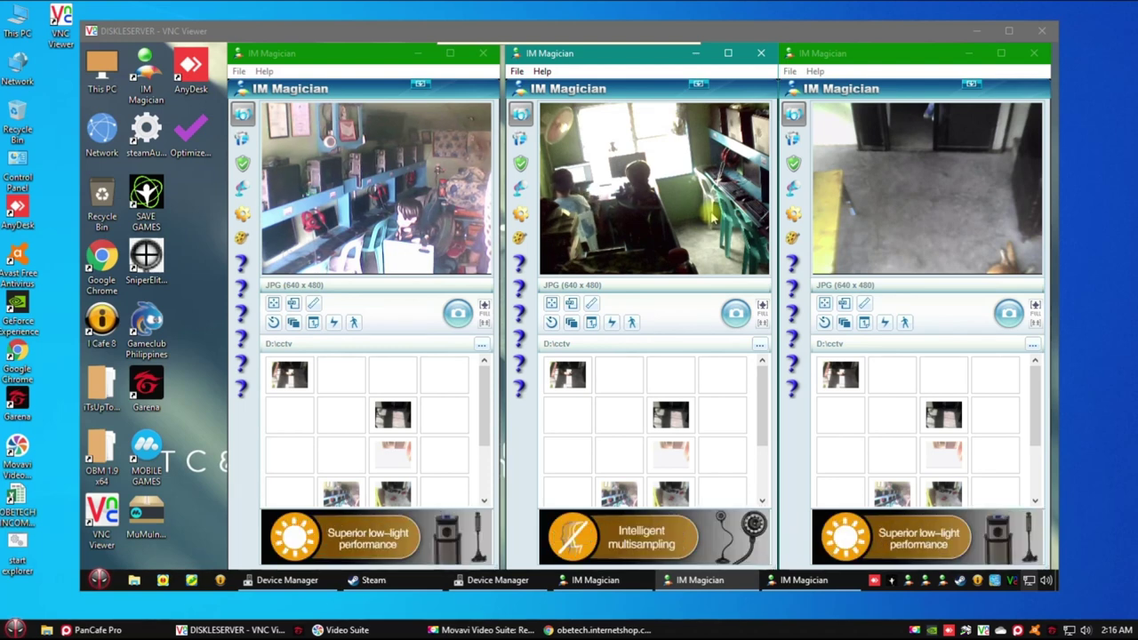
click(327, 66)
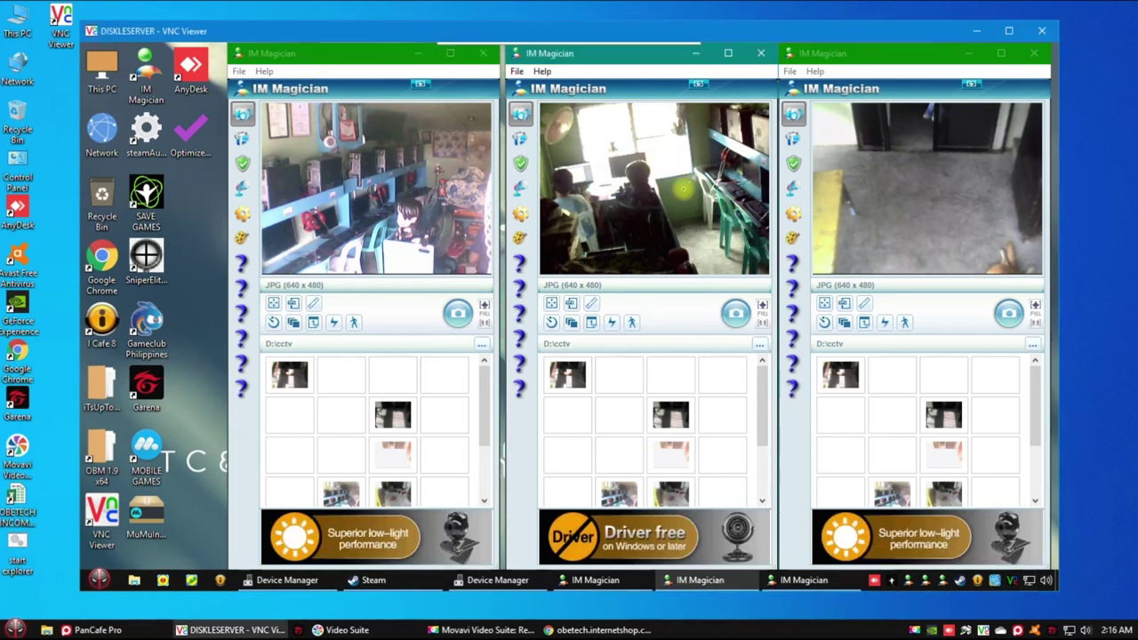
click(850, 174)
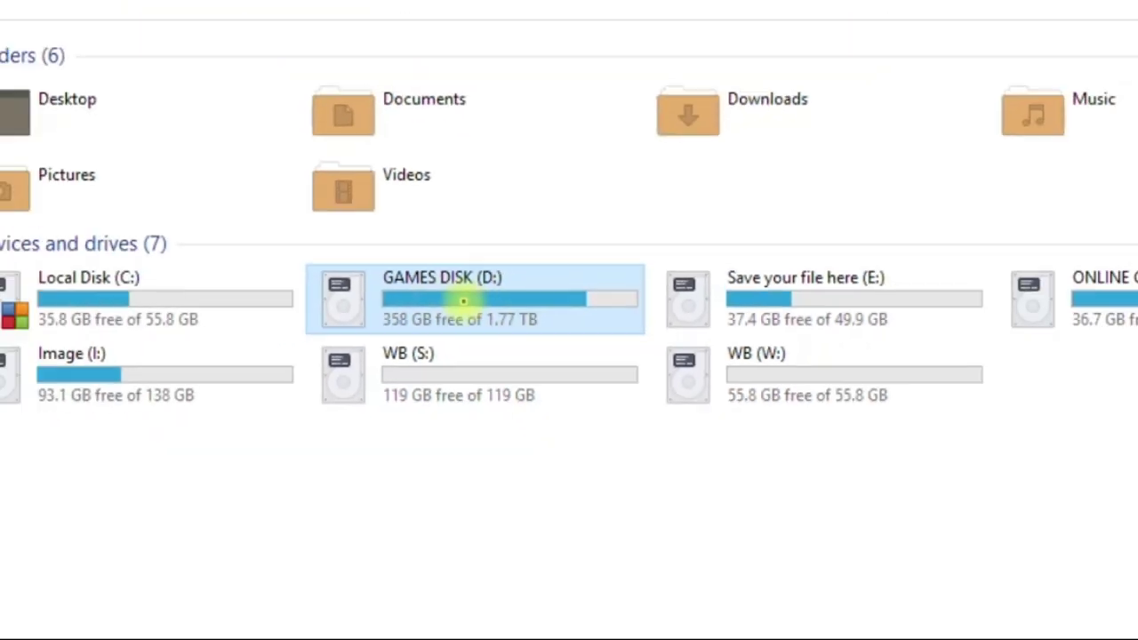
Open the cctv folder on GAMES DISK (D:) and select all the recorded files in it
double_click(462, 302)
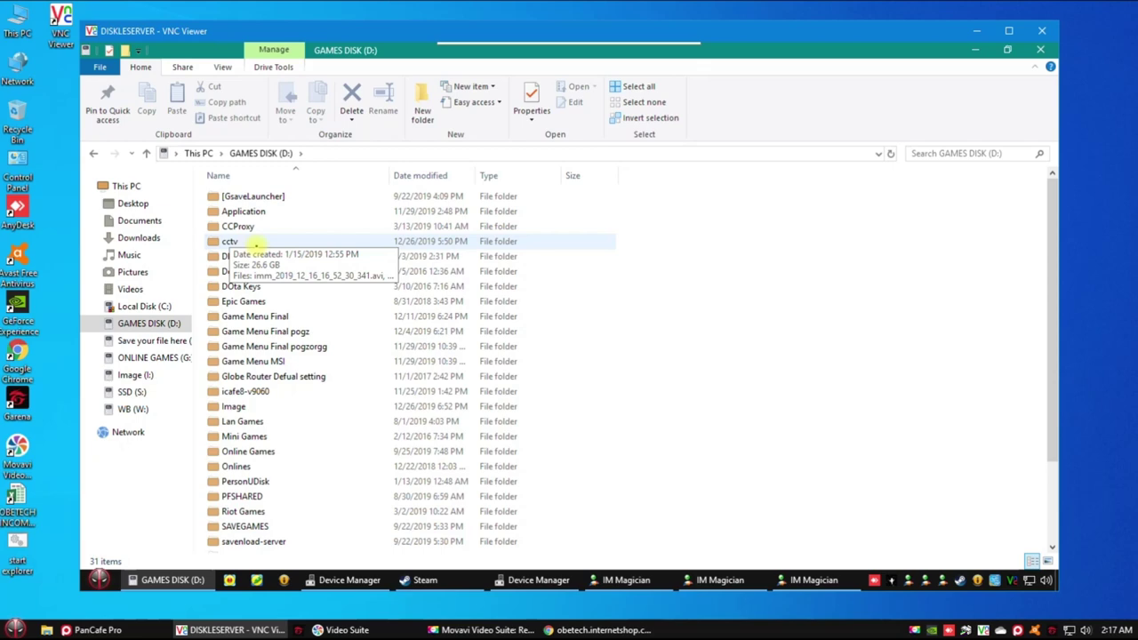
click(249, 243)
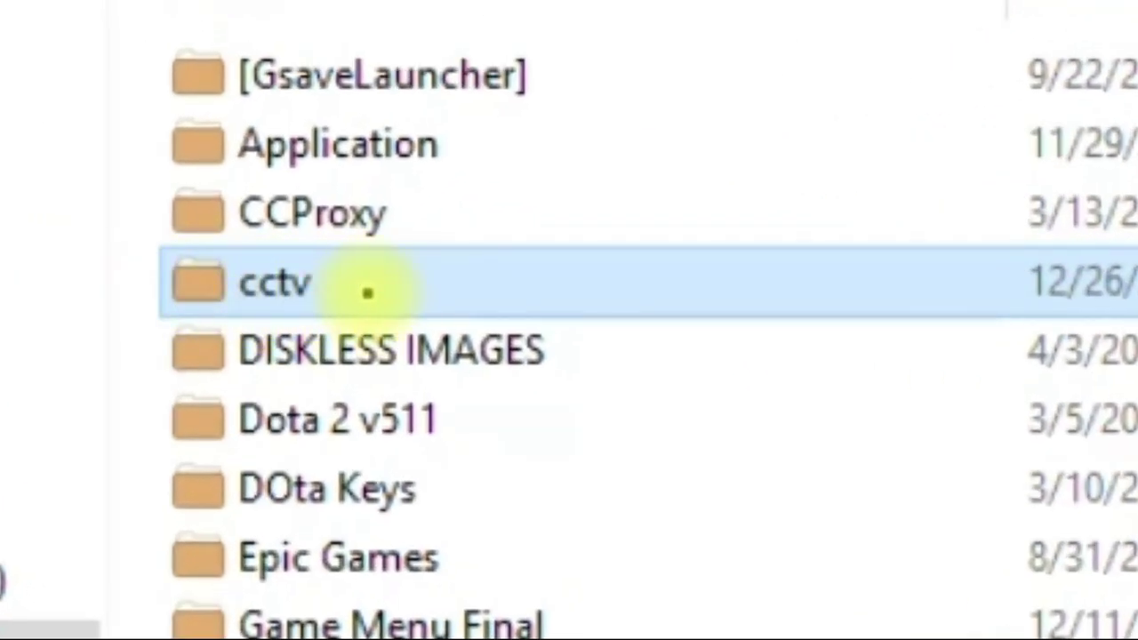
mouse_move(368, 290)
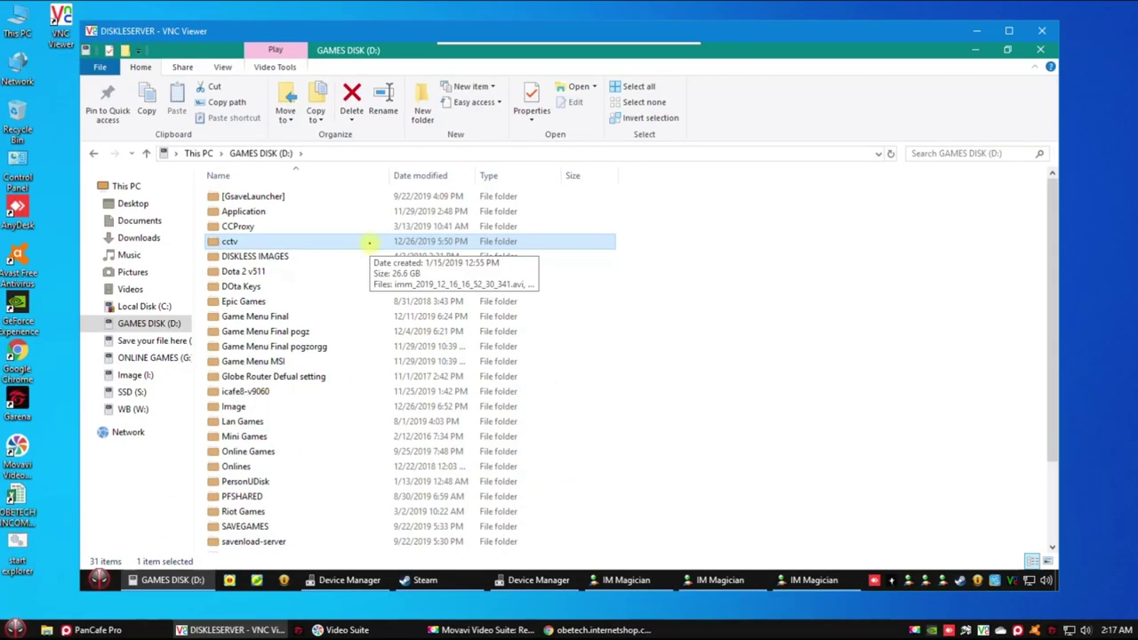
double_click(370, 242)
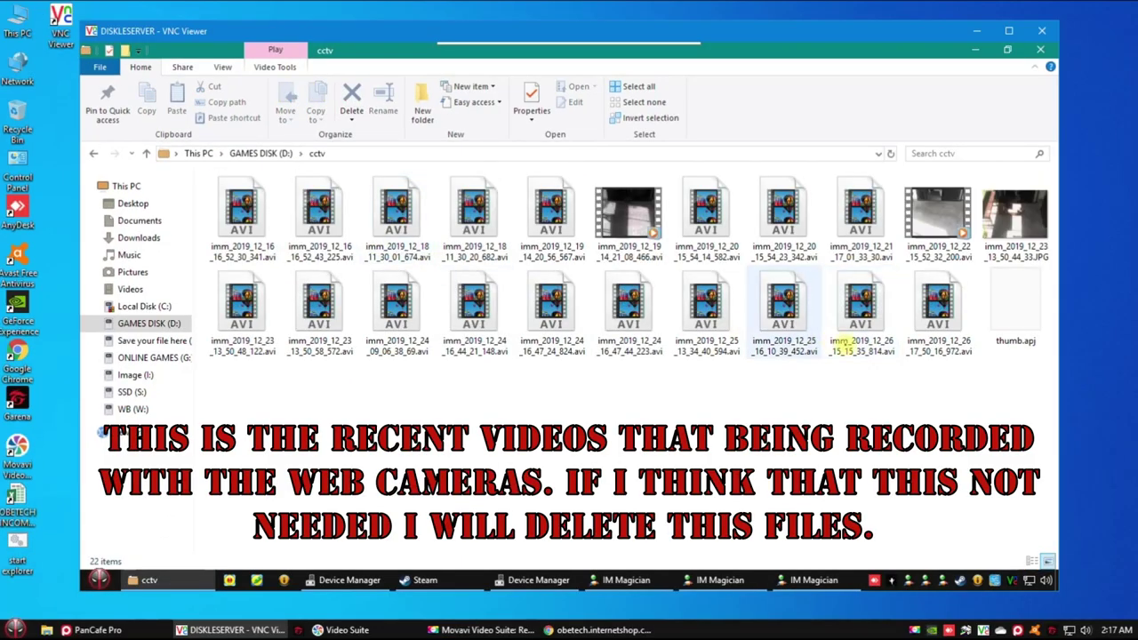
drag(1005, 396, 205, 171)
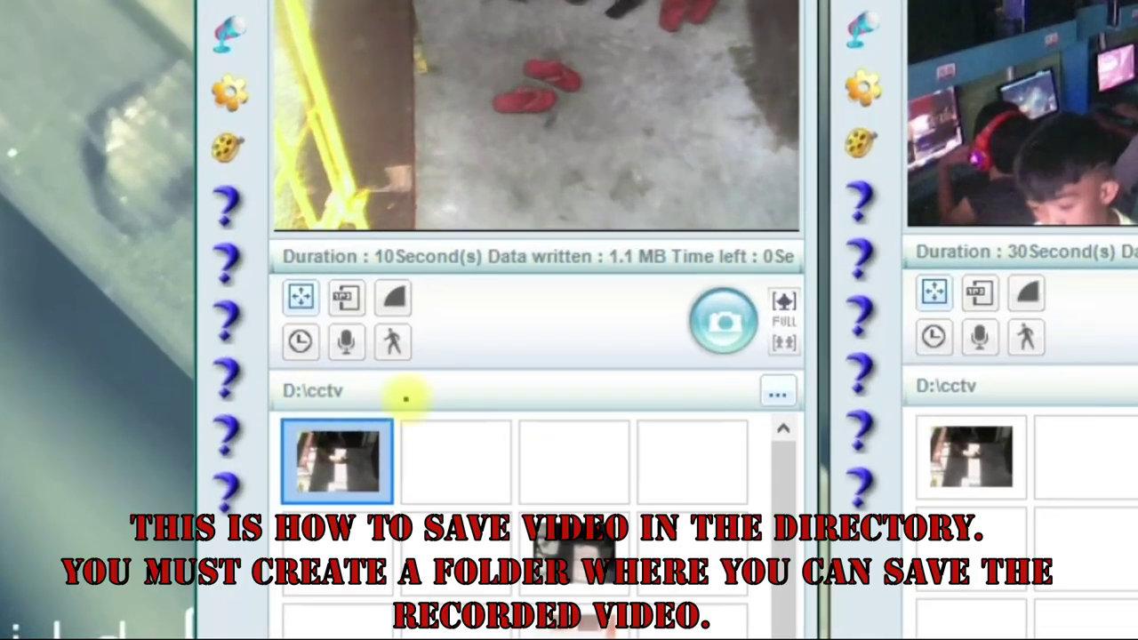
Browse to the cctv folder on GAMES DISK (D:) in the recording folder selection and dismiss the dialog
click(777, 394)
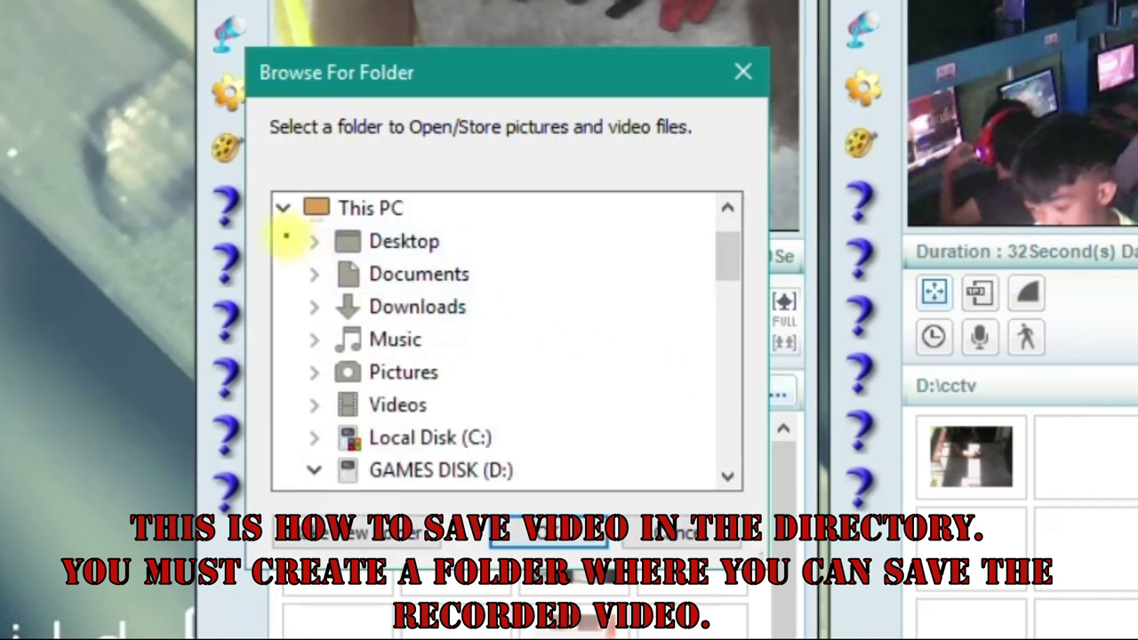
scroll(740, 287, down, 1)
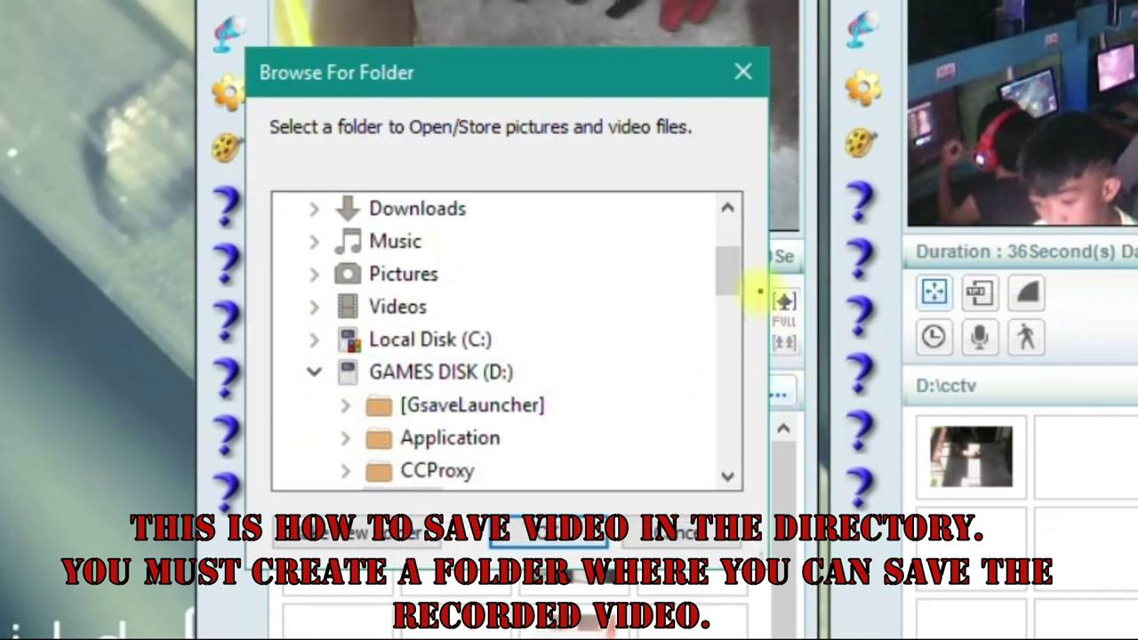
drag(728, 281, 727, 299)
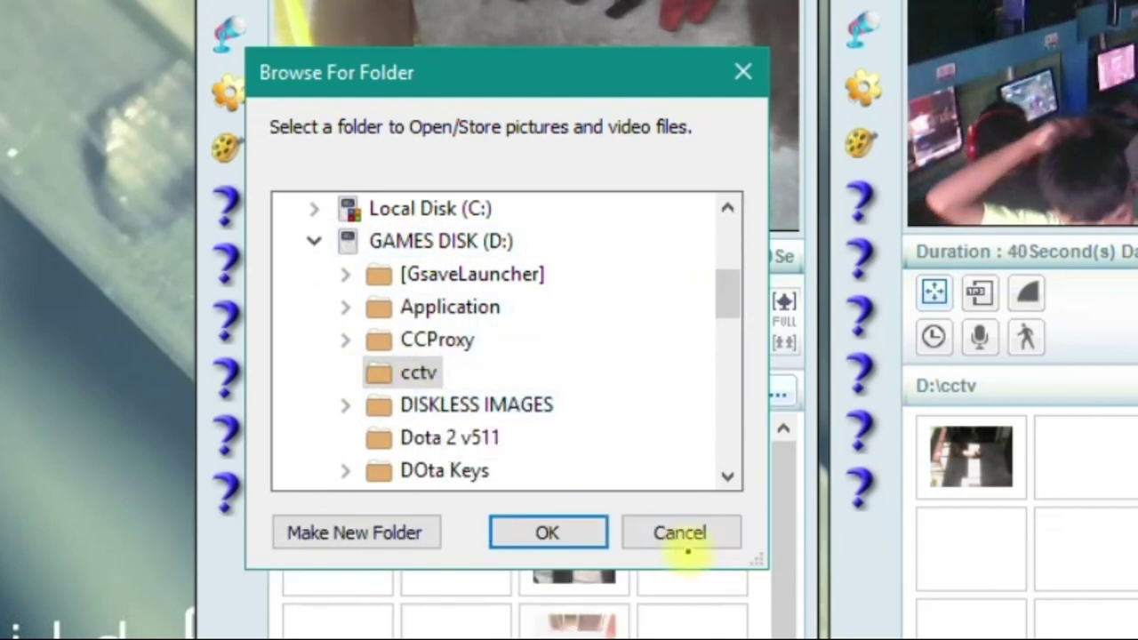
click(656, 531)
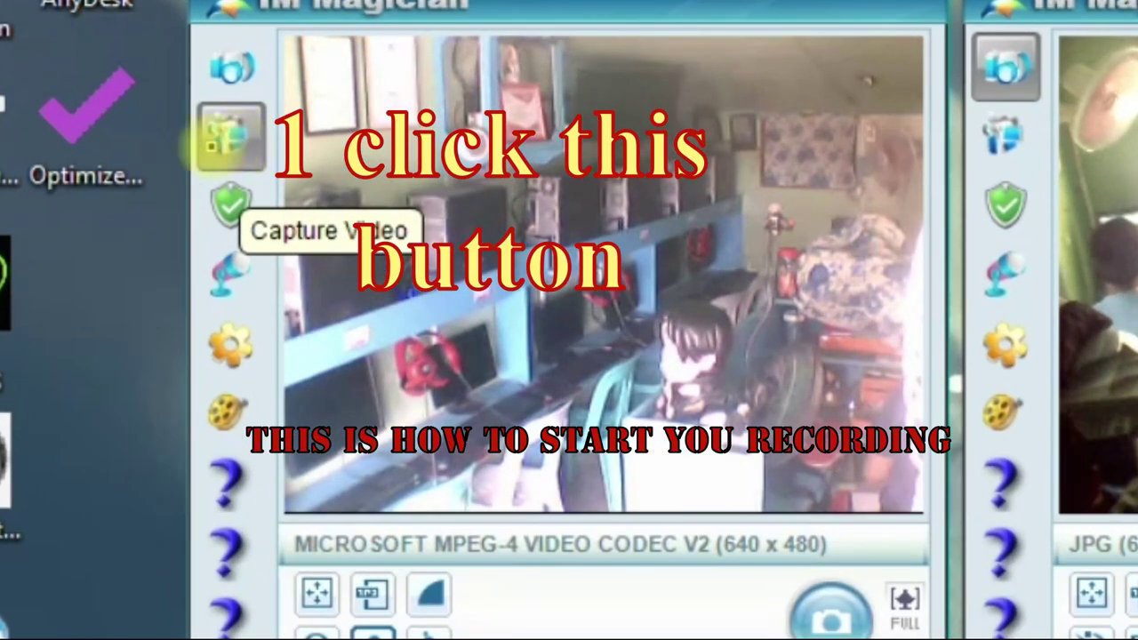
Switch the IM Magician windows to video capture mode and start recording their camera feeds
click(233, 139)
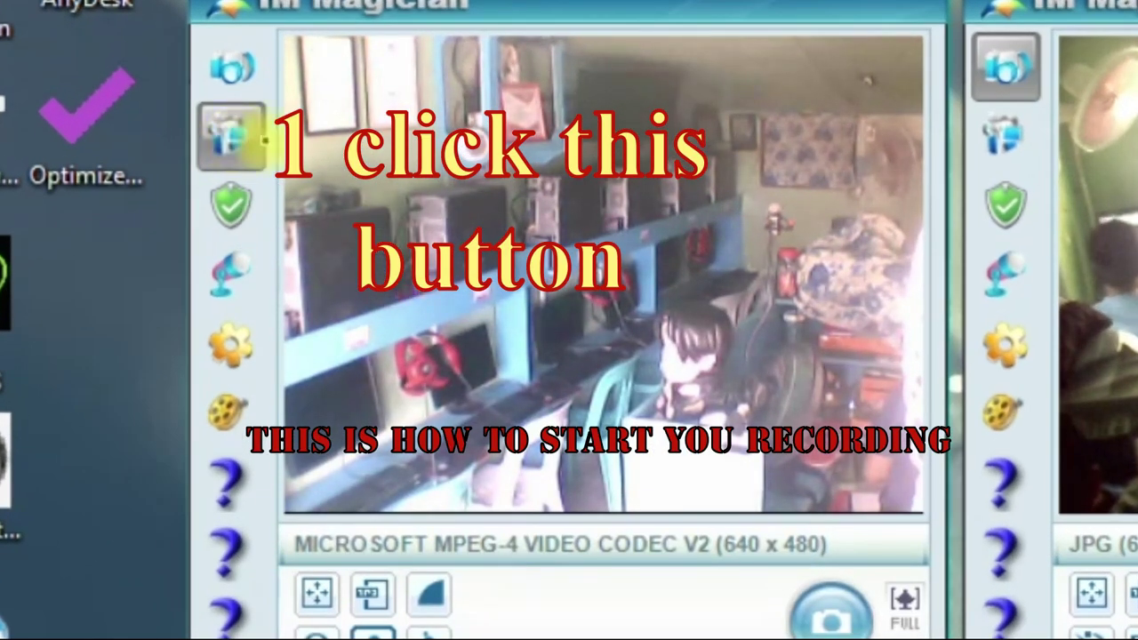
click(1006, 136)
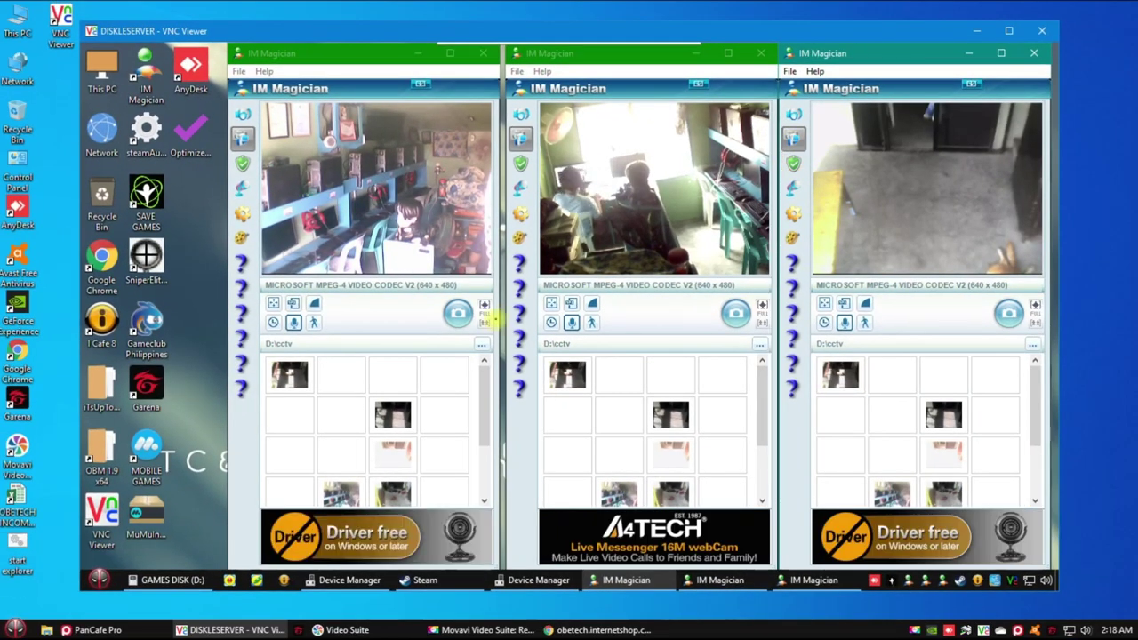
click(458, 313)
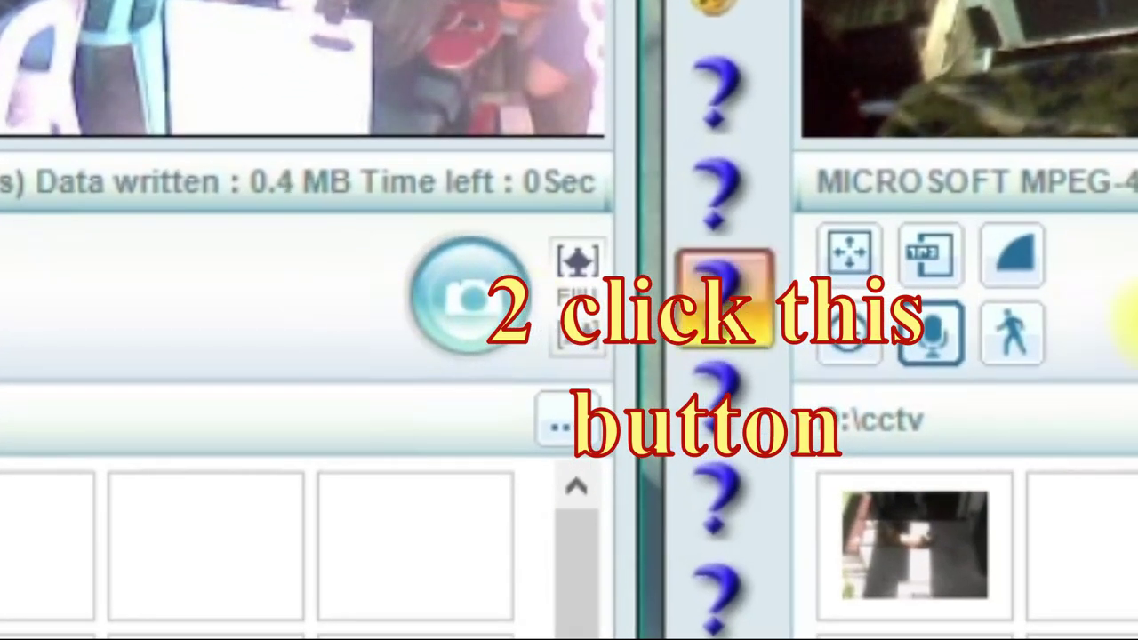
click(735, 313)
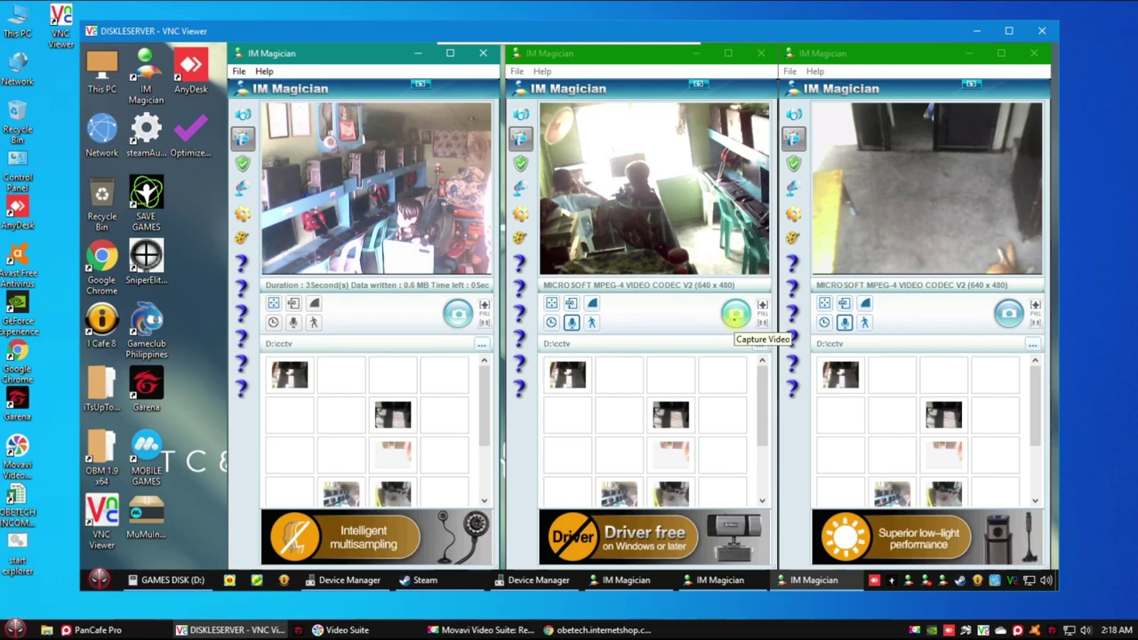
click(735, 313)
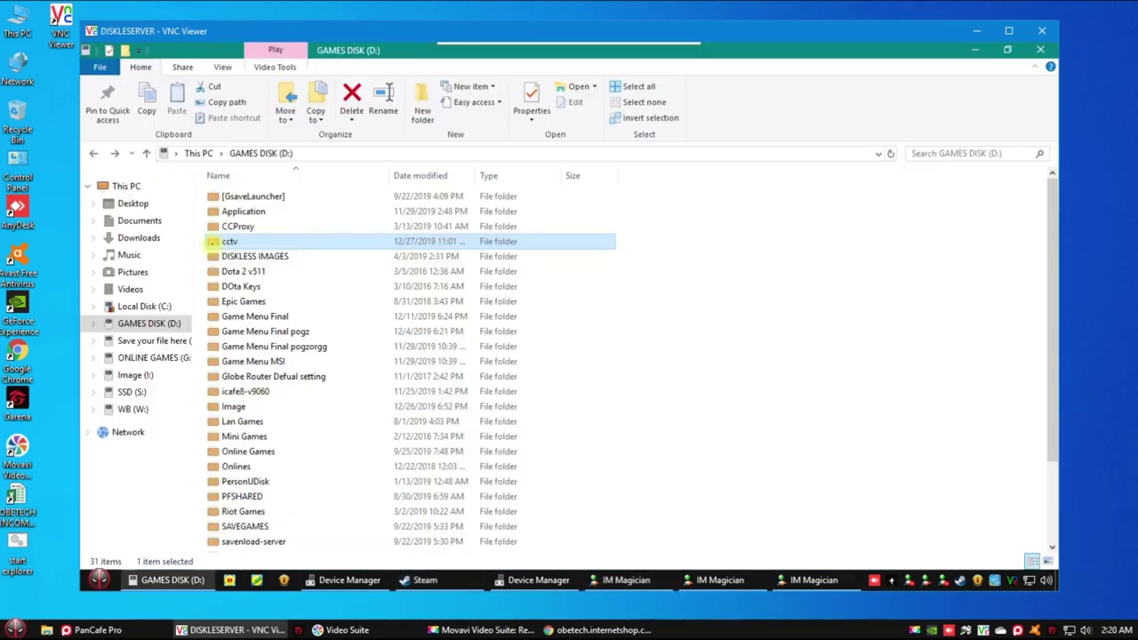
Open the cctv folder on GAMES DISK (D:) and display its recordings as a list
double_click(214, 241)
right_click(623, 186)
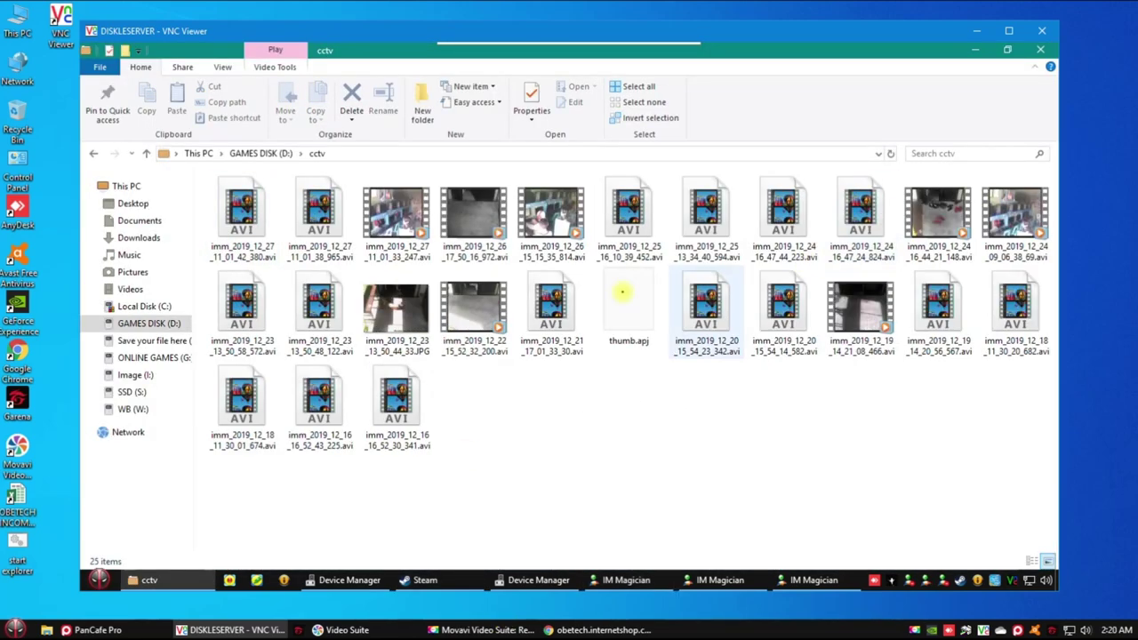
right_click(623, 197)
mouse_move(658, 203)
click(912, 267)
Copy the recording imm_2019_12_27_11_01_33_247.avi from the server's cctv folder to the local desktop
click(293, 210)
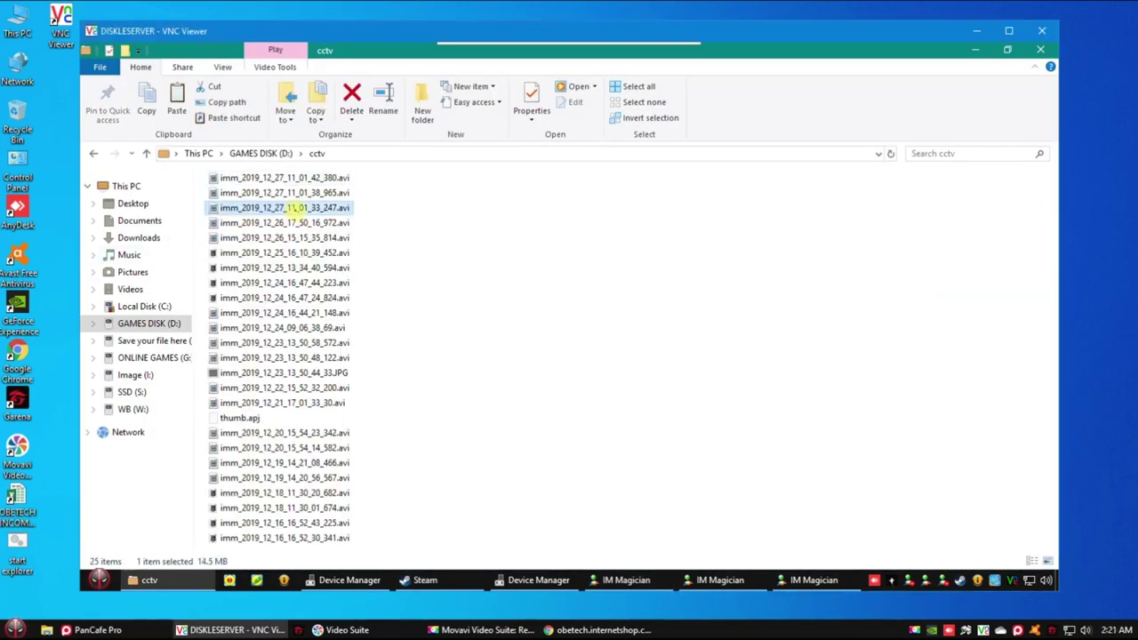
right_click(293, 208)
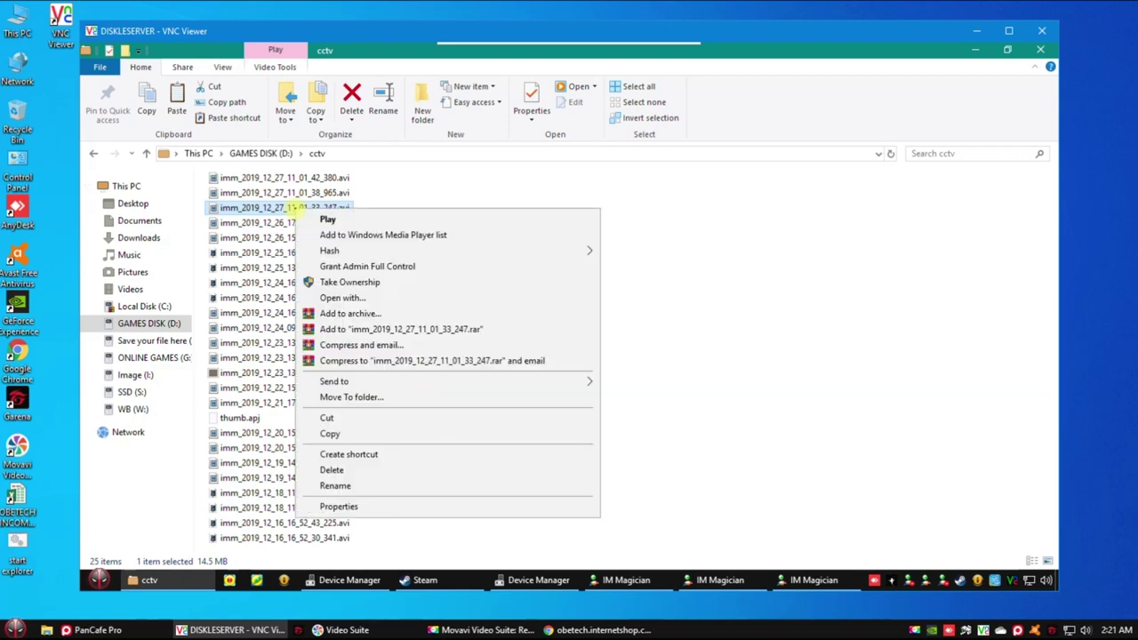
click(330, 434)
right_click(60, 257)
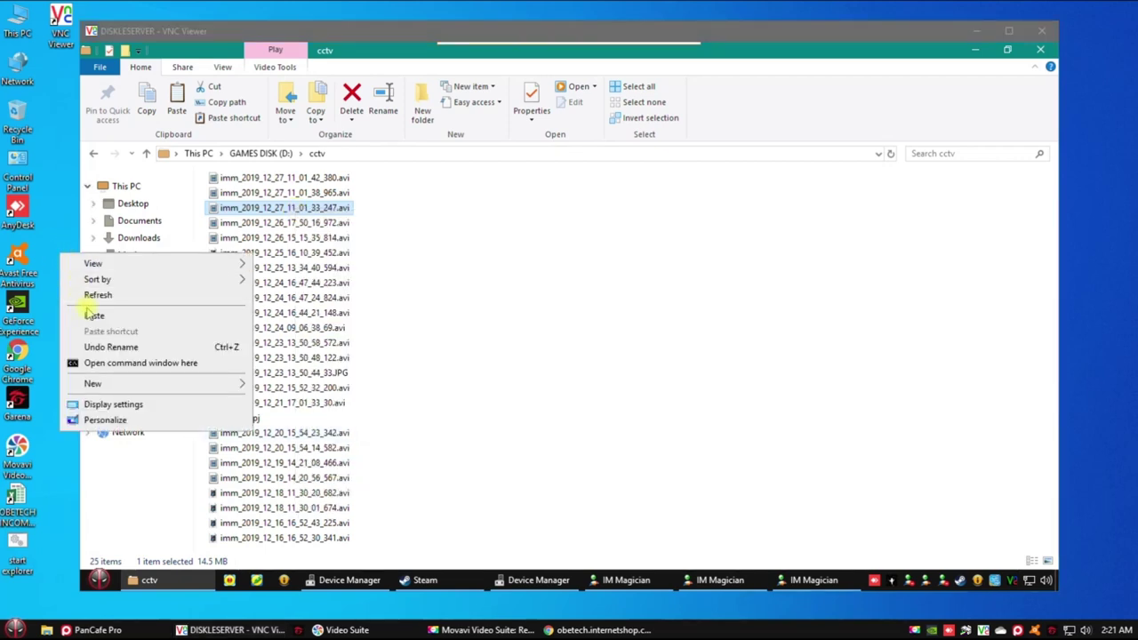
click(90, 316)
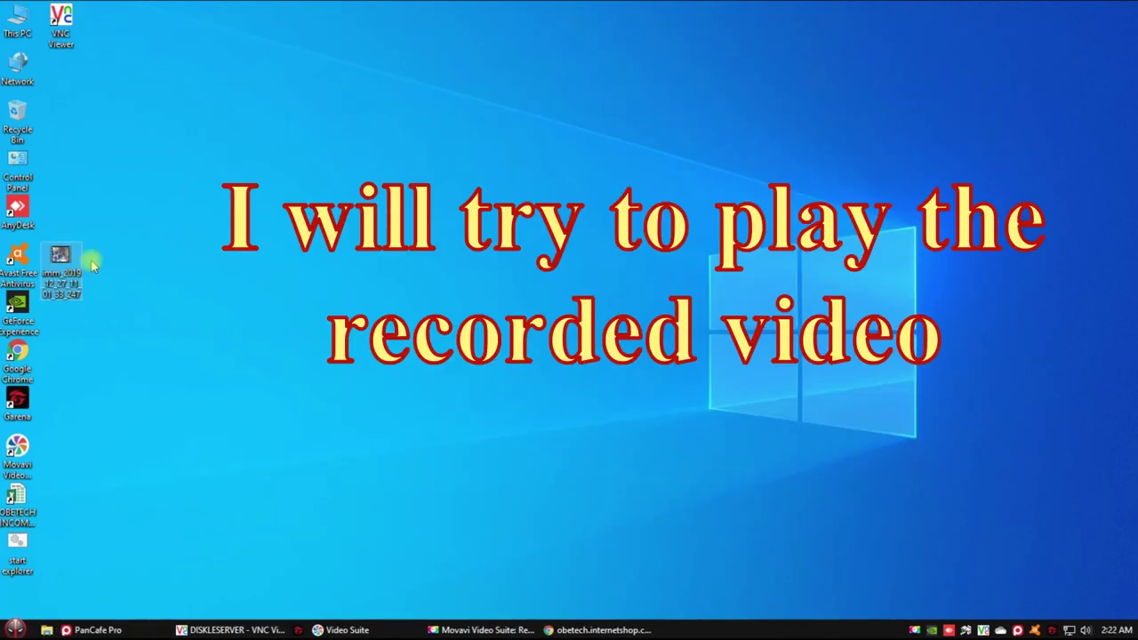
Play the copied recording from the local desktop in Windows Media Player, then close the player
double_click(71, 263)
click(576, 454)
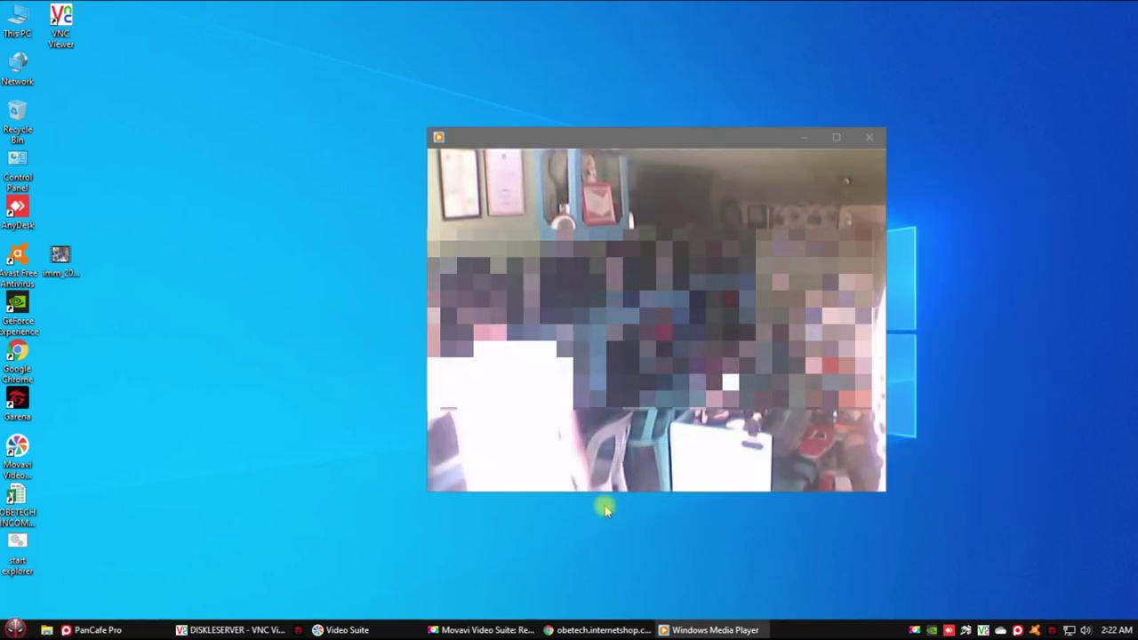
click(667, 446)
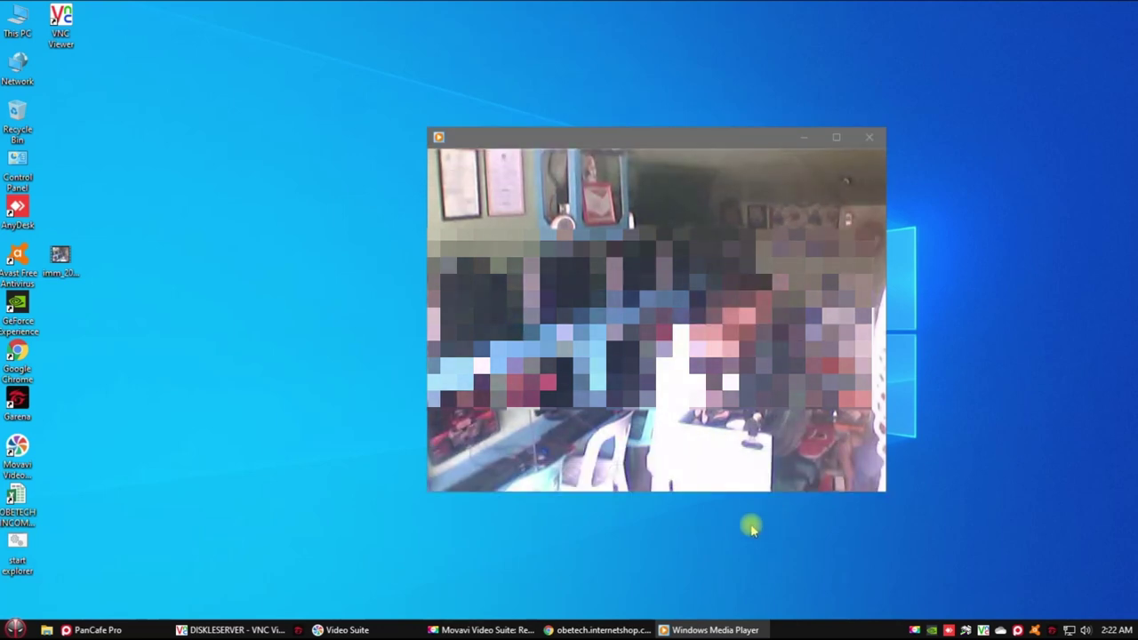
drag(648, 143, 637, 133)
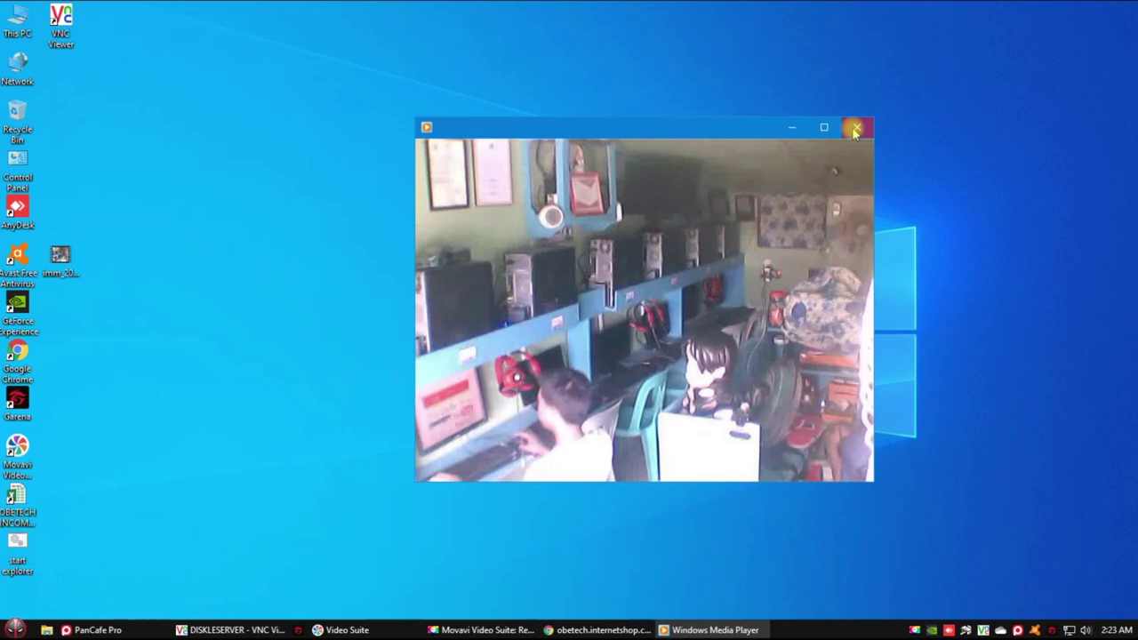
mouse_move(852, 445)
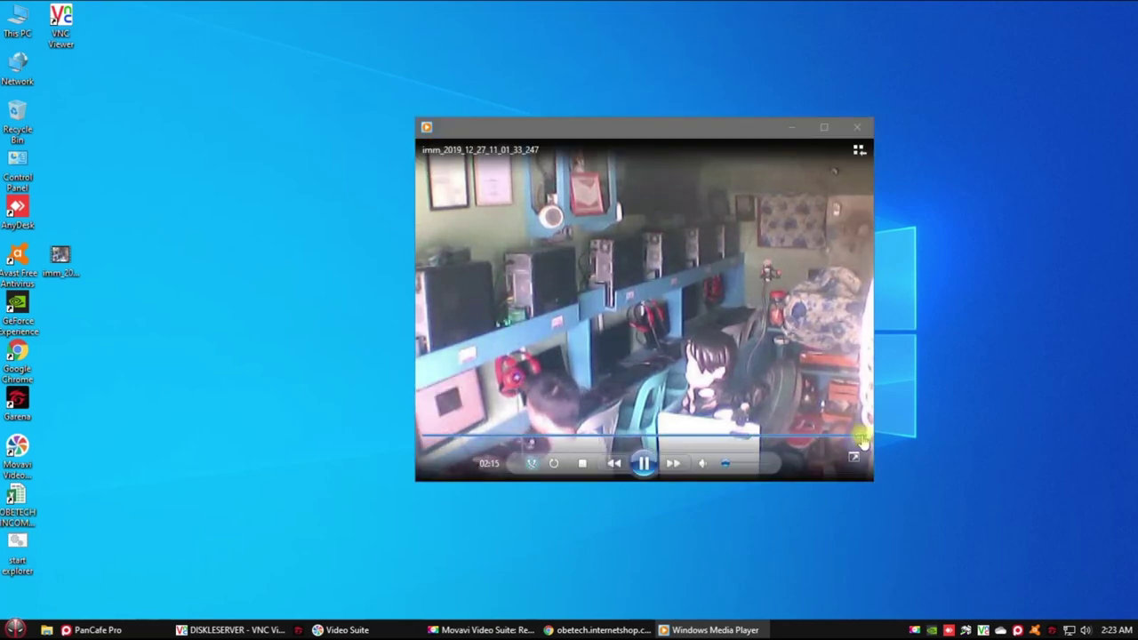
click(857, 128)
Bring the three hidden IM Magician windows back onto the remote server's desktop
click(909, 581)
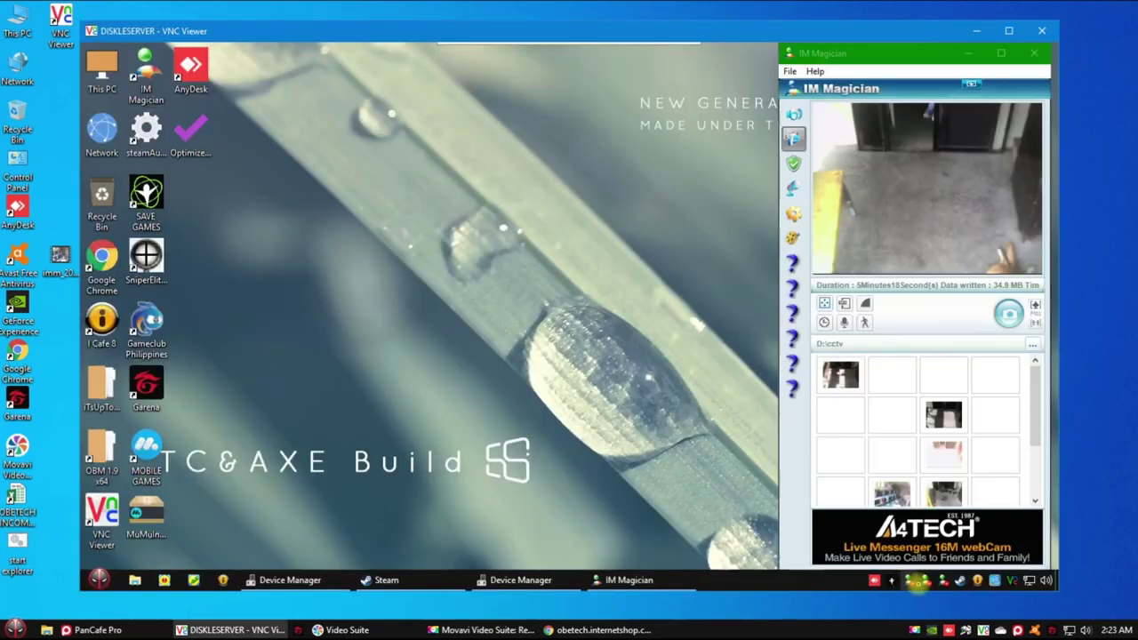
click(925, 580)
click(943, 581)
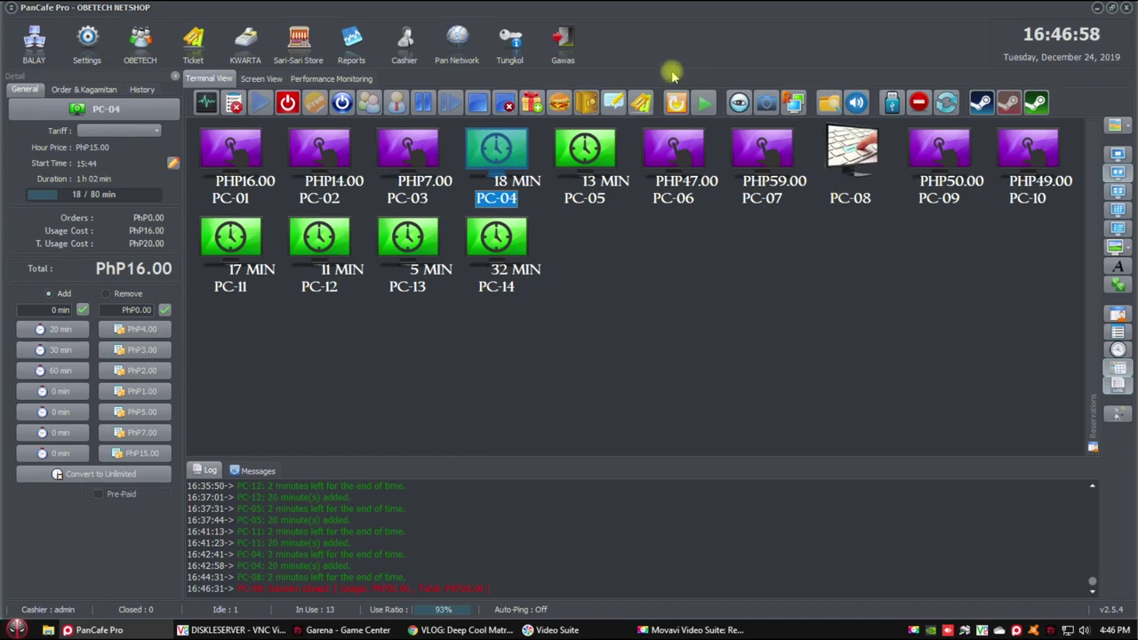
Shut down the idle PC-08 terminal in PanCafe Pro
click(344, 104)
click(541, 338)
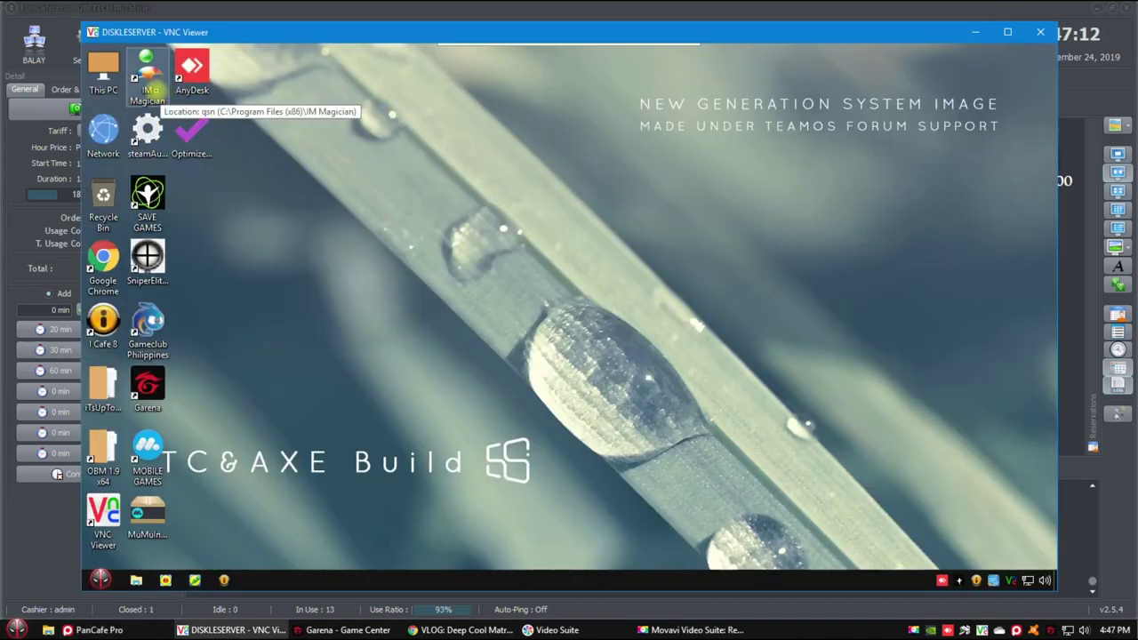
Launch IM Magician on the DISKLESERVER remote desktop and start capturing video from its camera
click(148, 89)
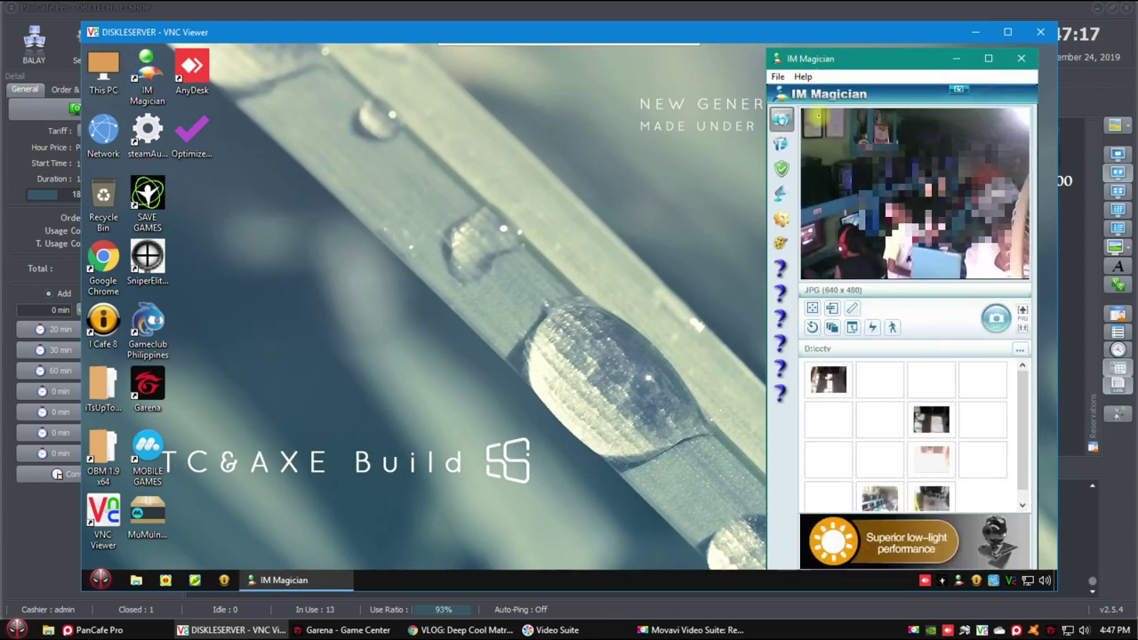
click(782, 142)
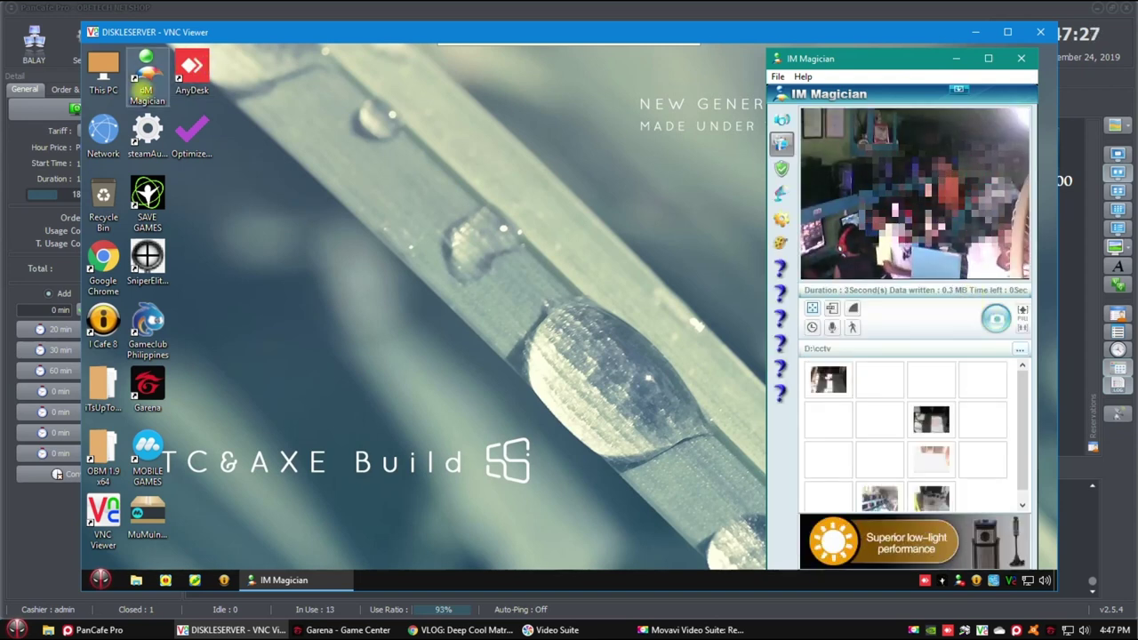
Set up a second IM Magician window beside the first, using Digital_Camera as its source in video capture mode
double_click(164, 82)
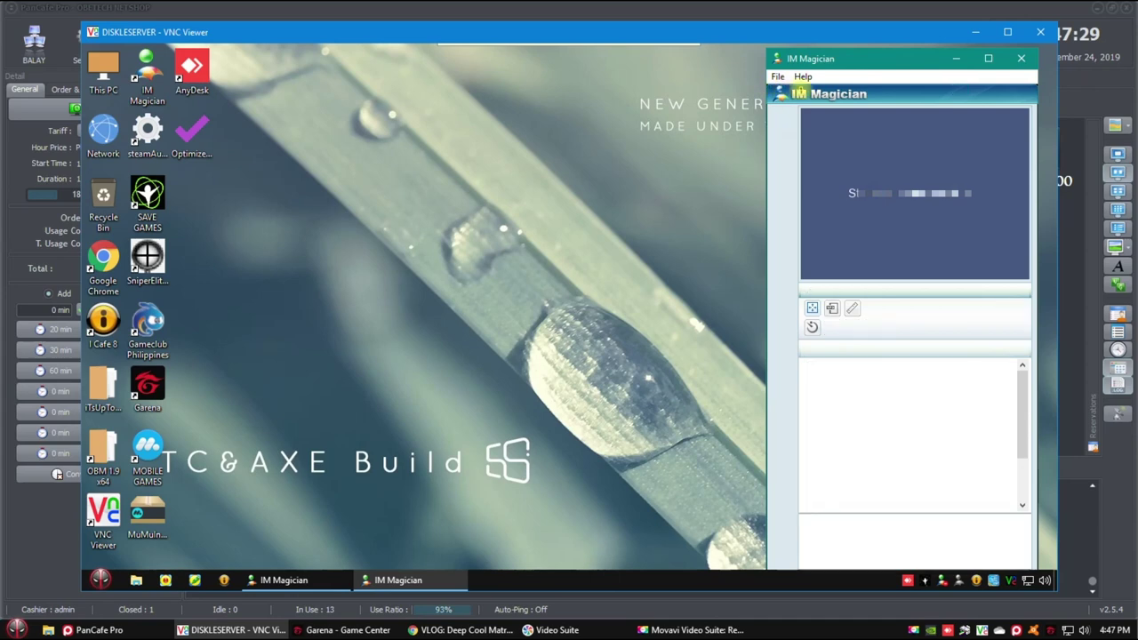
drag(872, 60, 596, 62)
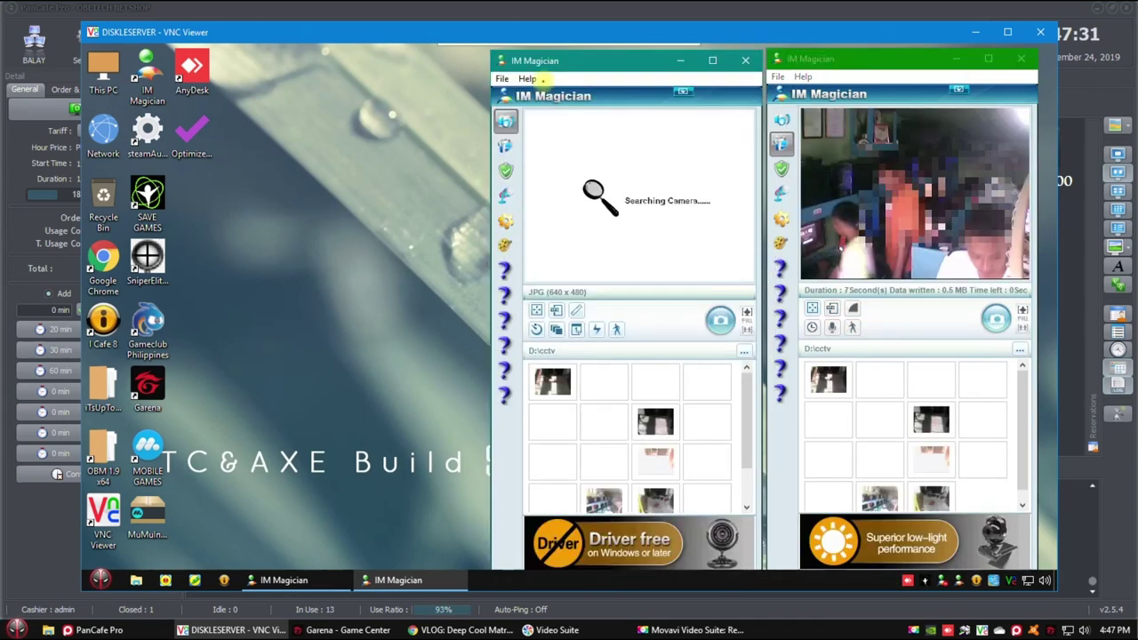
click(500, 79)
mouse_move(538, 96)
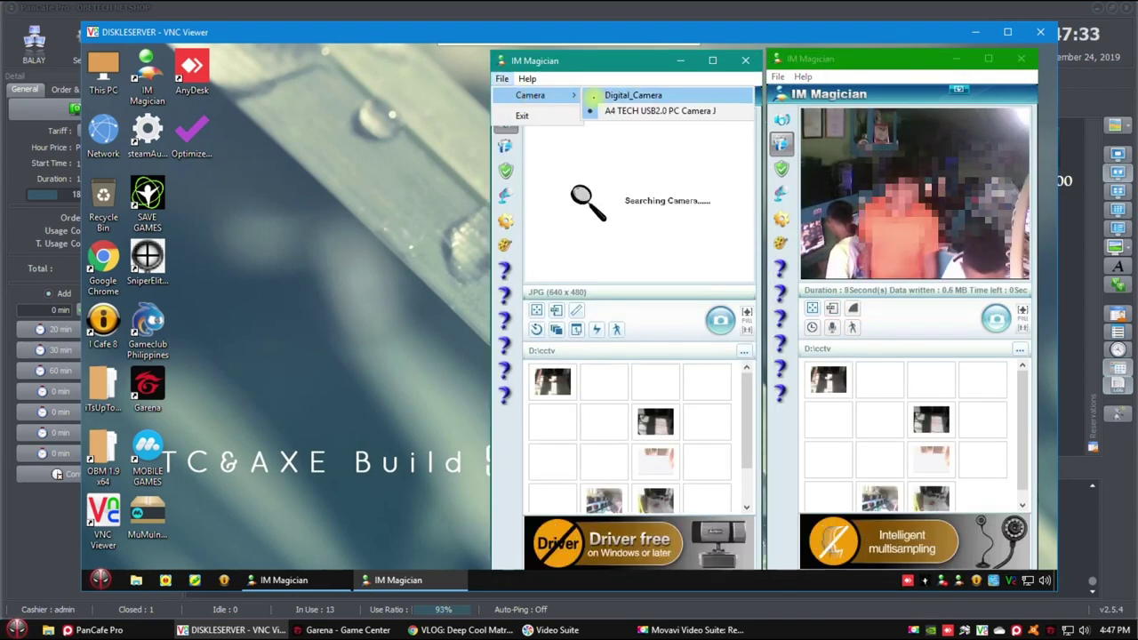
click(620, 95)
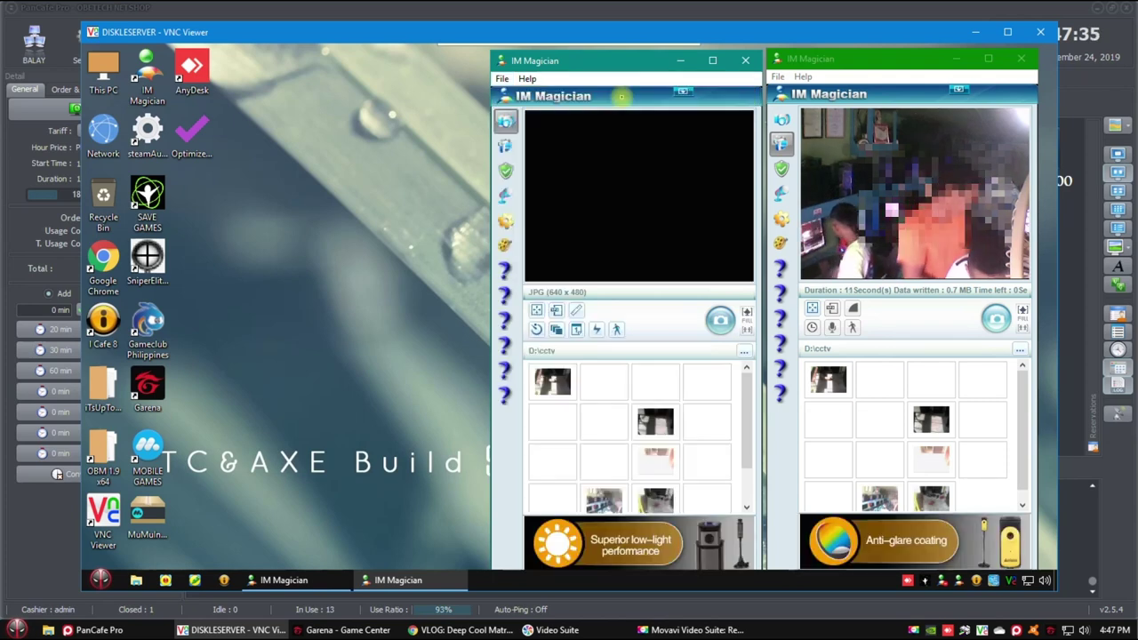
click(507, 145)
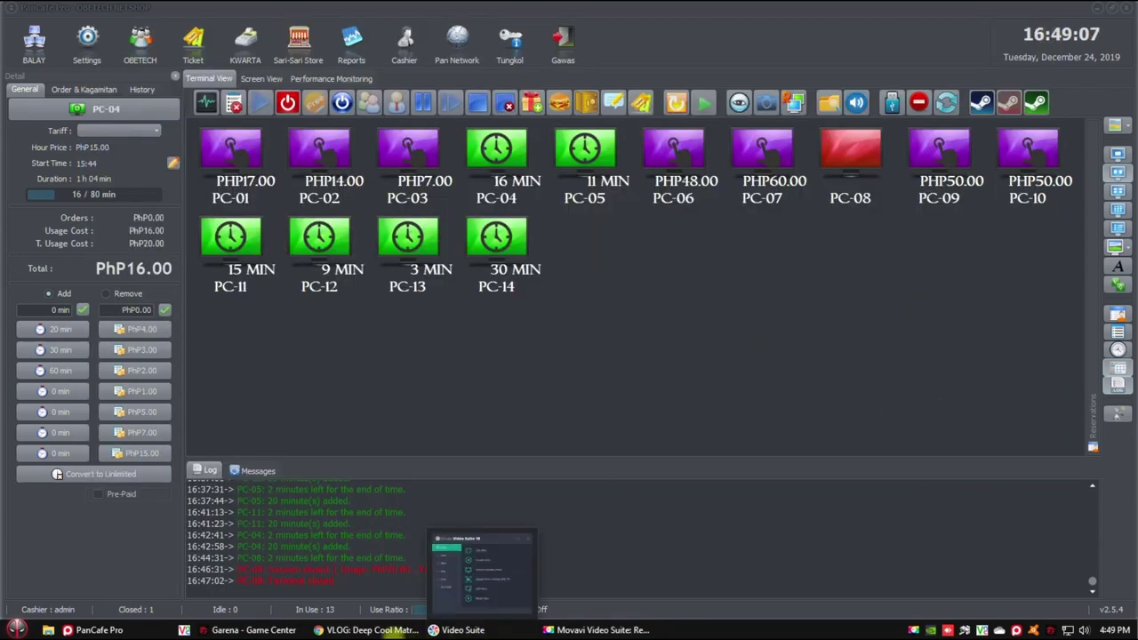
Close the Google Chrome window with the Deep Cool vlog on the local computer
right_click(357, 629)
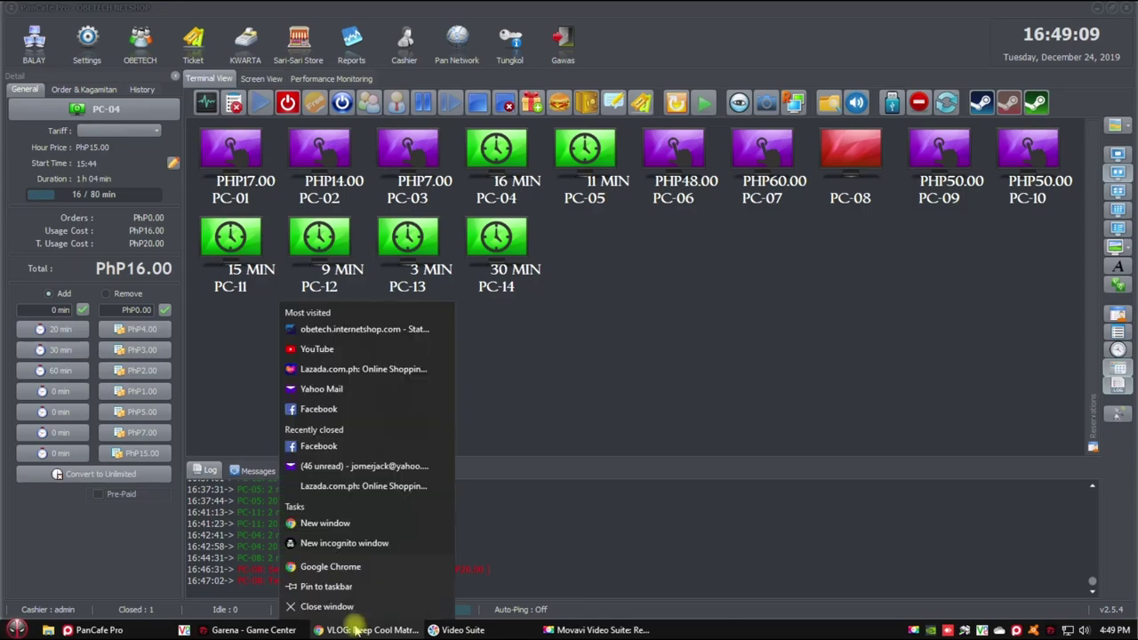
click(327, 607)
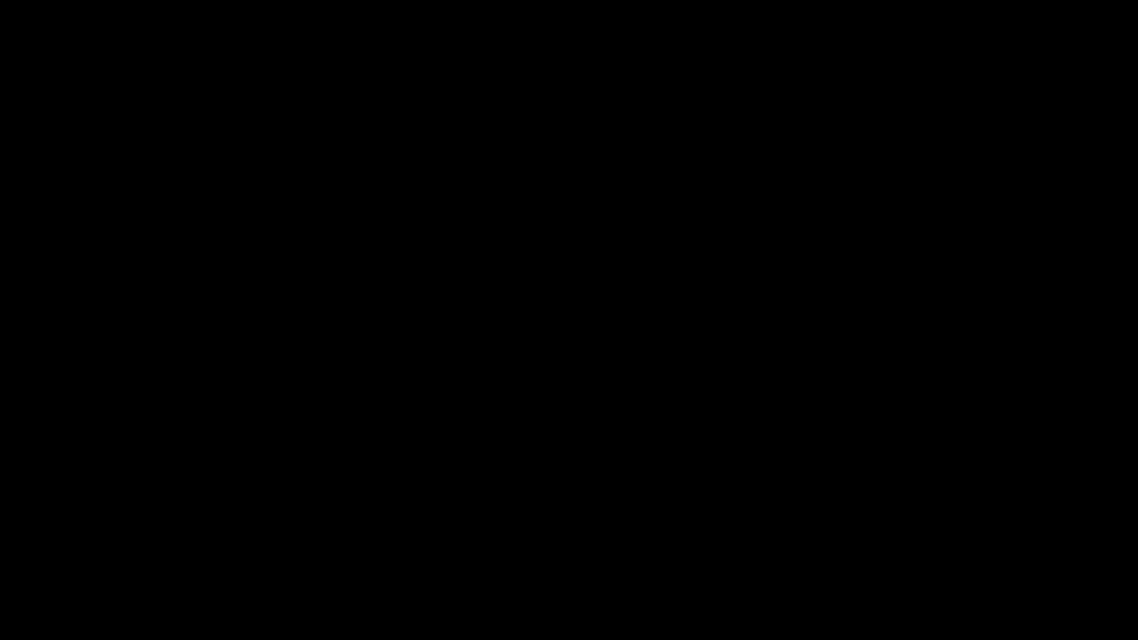